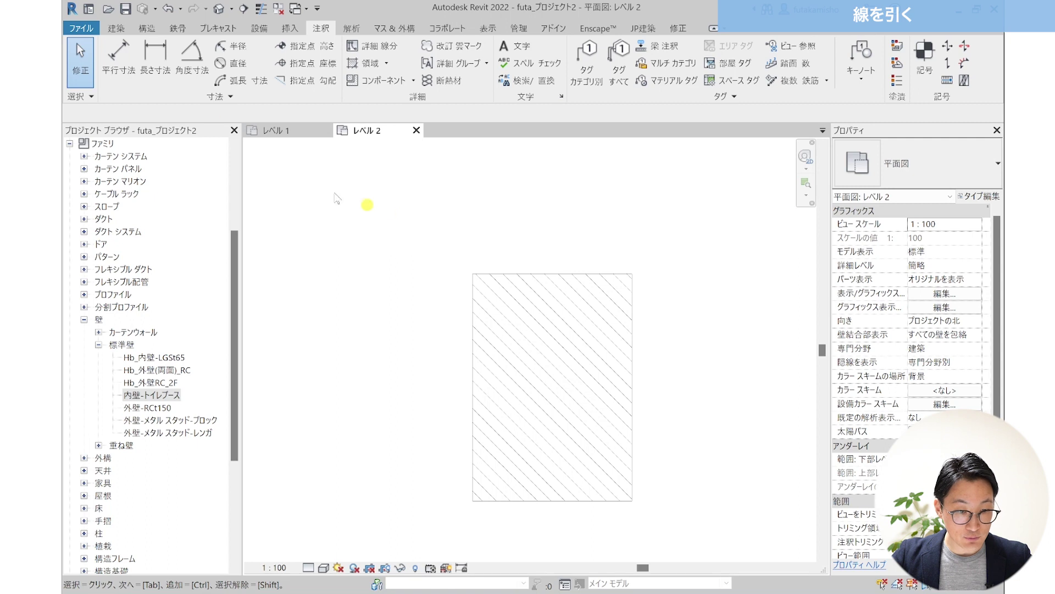
Start a new family and pick the 一般注釈(メートル単位).rft template from the 注釈 folder.
{"action": "left_click", "coordinate": [90, 9]}
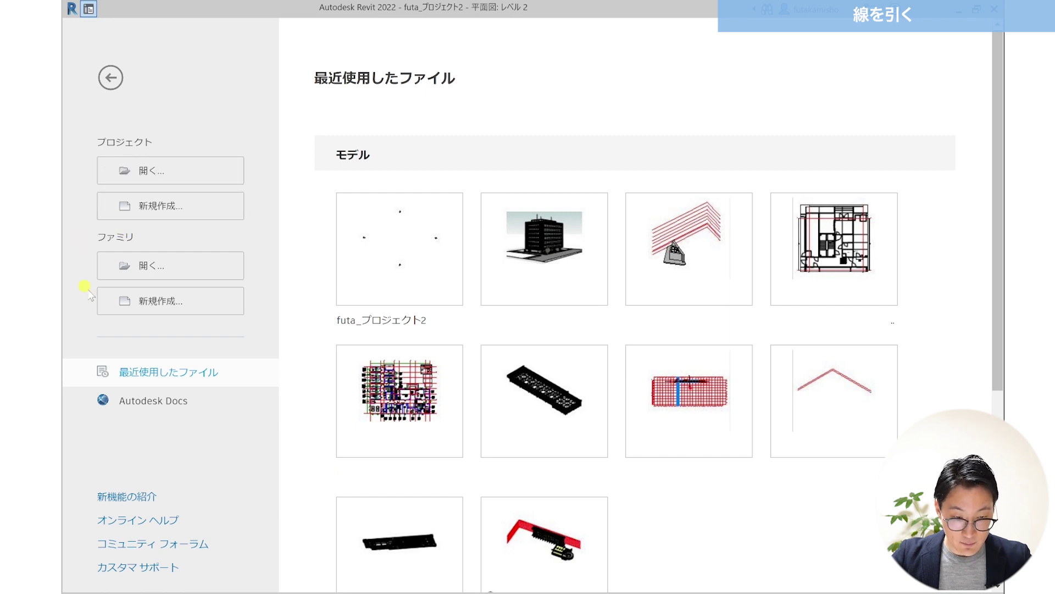
{"action": "left_click", "coordinate": [173, 305]}
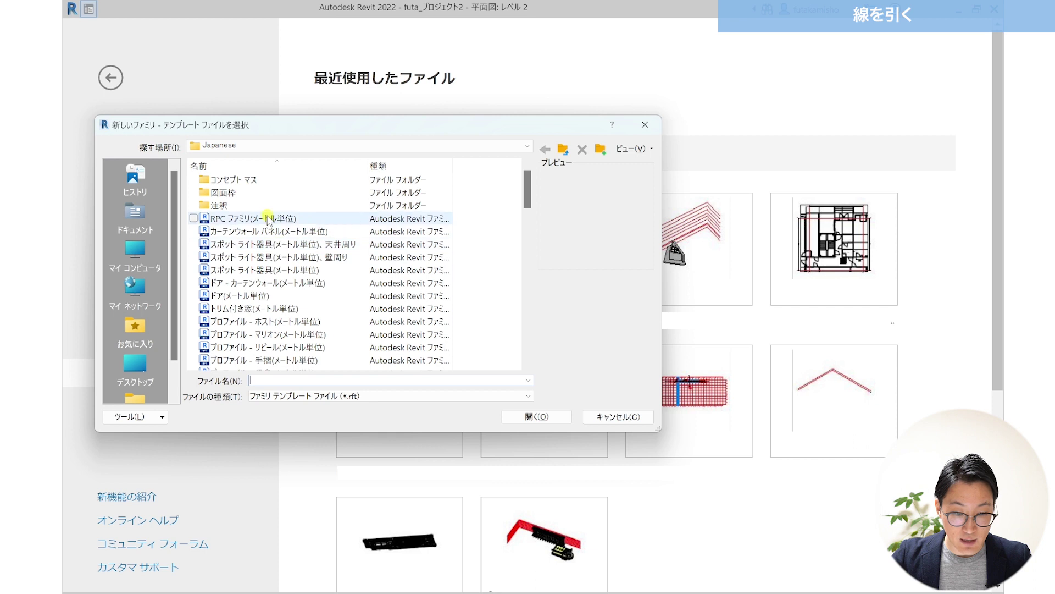
{"action": "left_click", "coordinate": [242, 207]}
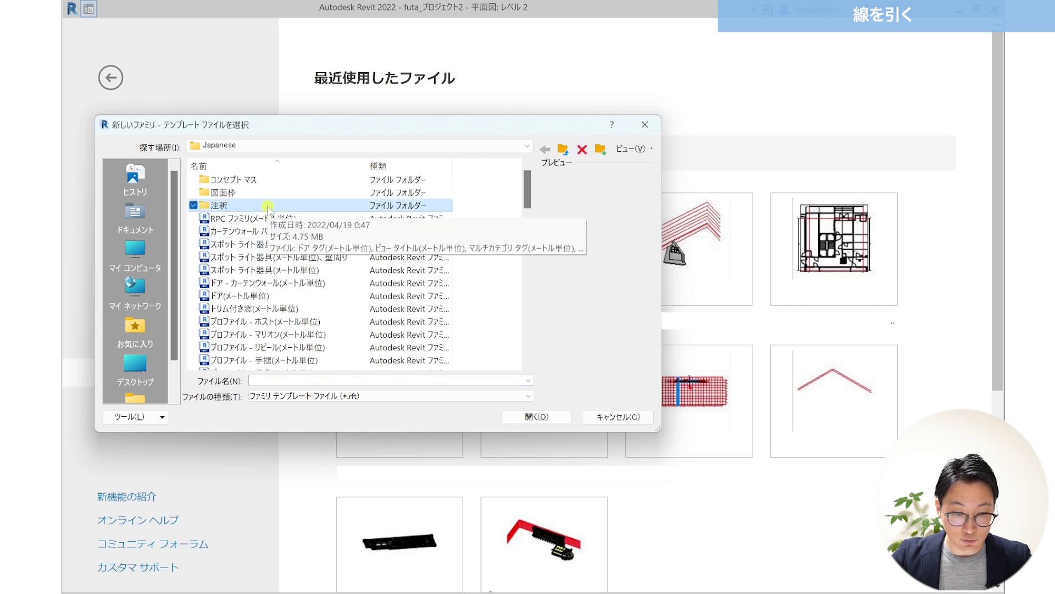
{"action": "double_click", "coordinate": [258, 207]}
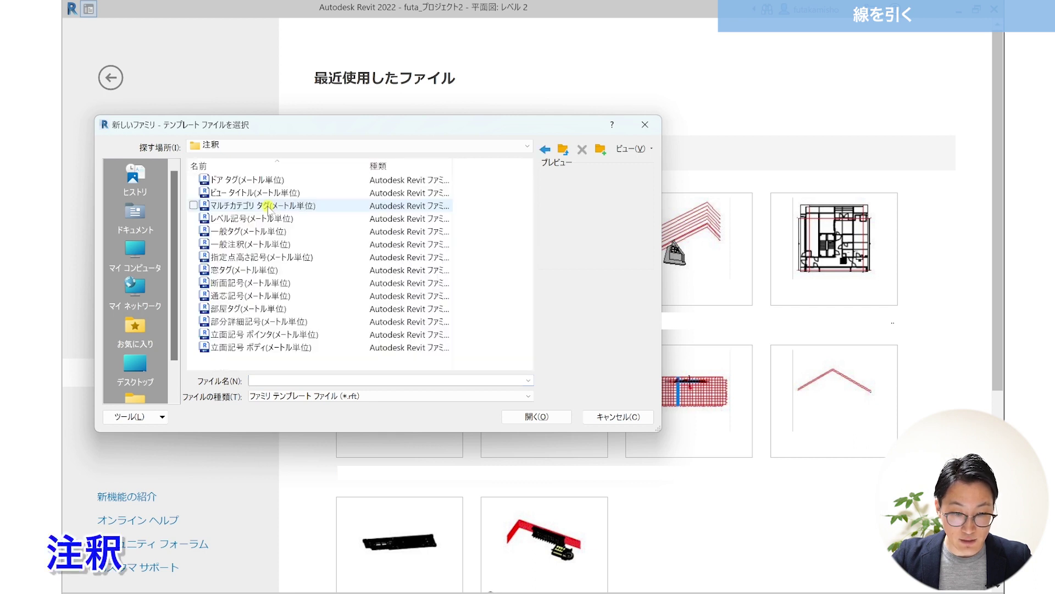
{"action": "left_click", "coordinate": [214, 245]}
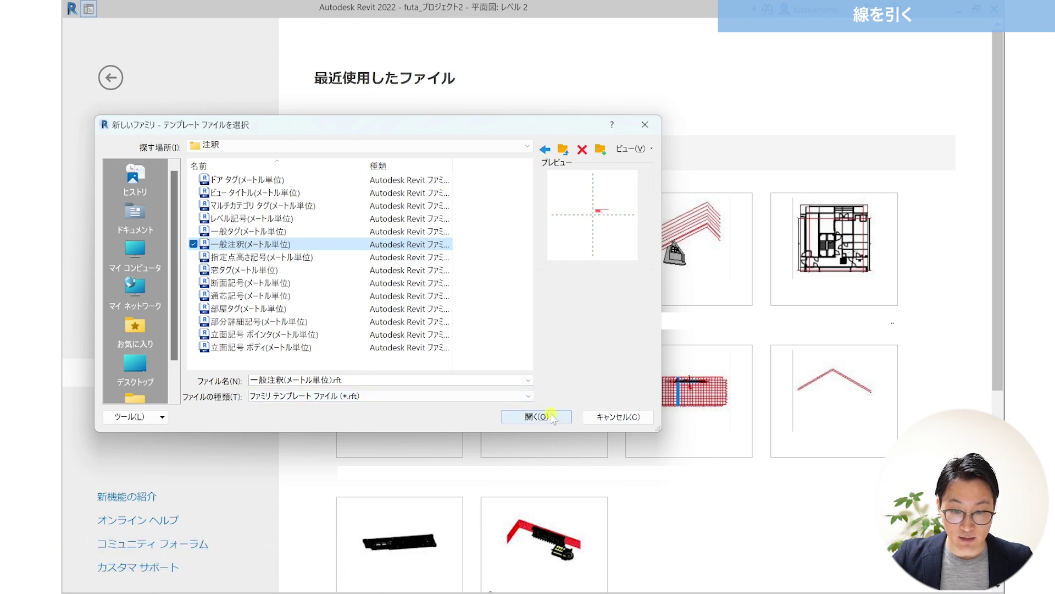
Open the template as family ファミリ1 and start the Line tool with subcategory 一般注釈.
{"action": "left_click", "coordinate": [558, 418]}
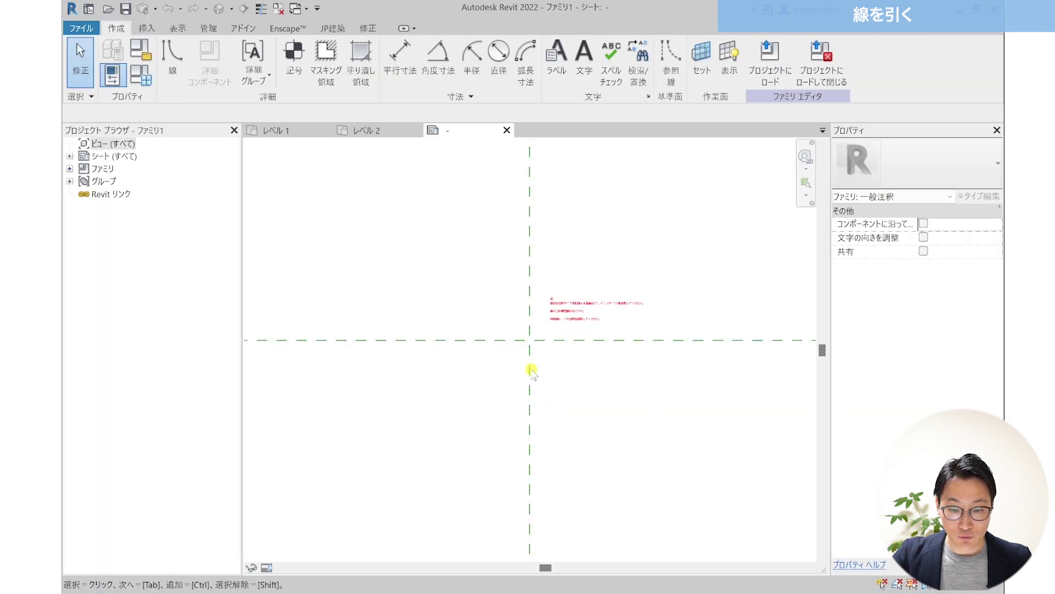
{"action": "scroll", "coordinate": [531, 369], "scroll_direction": "down", "scroll_amount": 3}
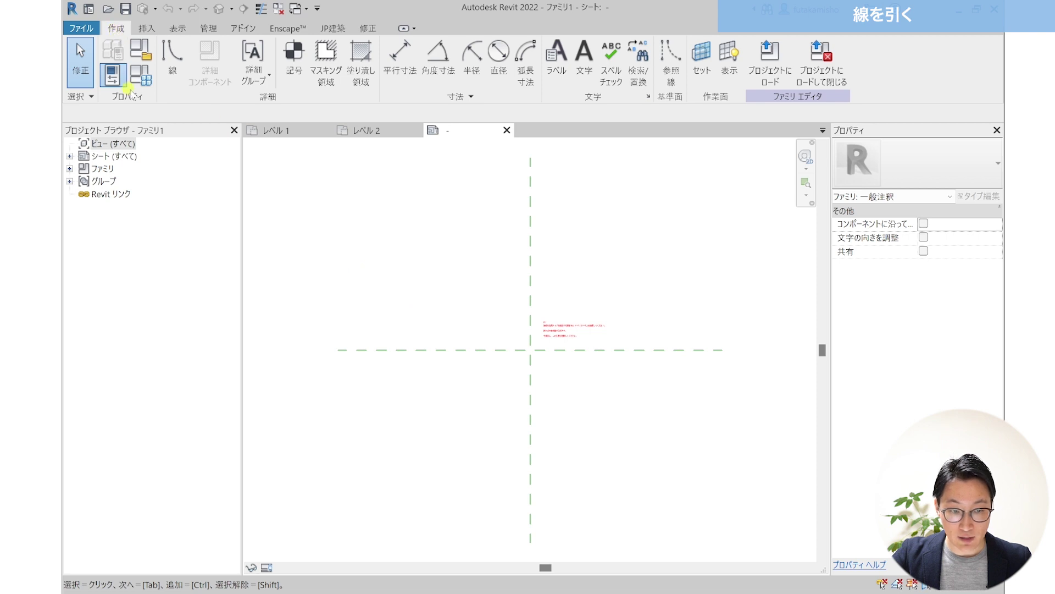
{"action": "left_click", "coordinate": [166, 82]}
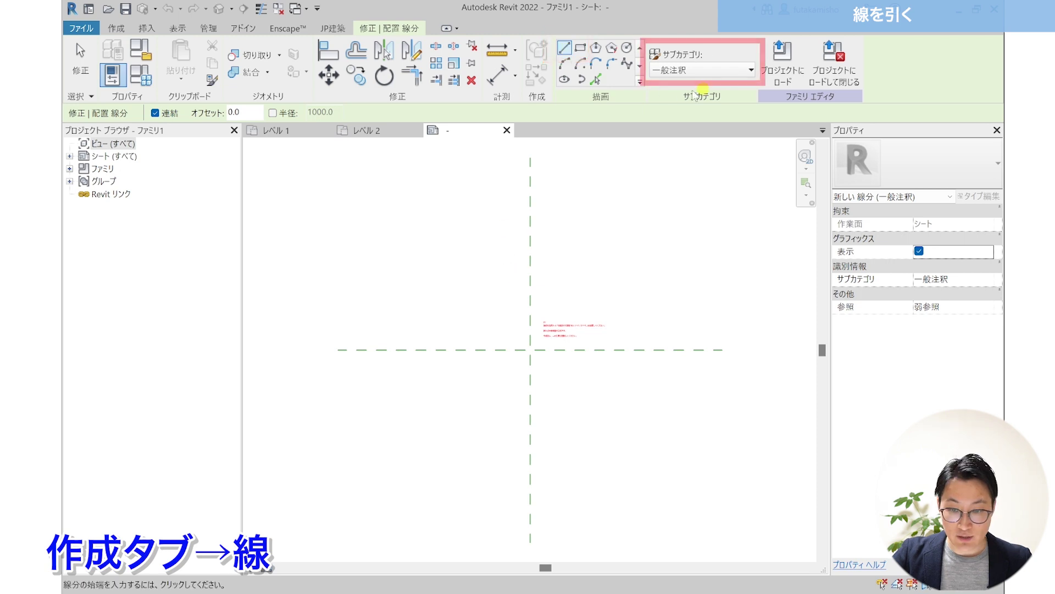
{"action": "left_click", "coordinate": [709, 71]}
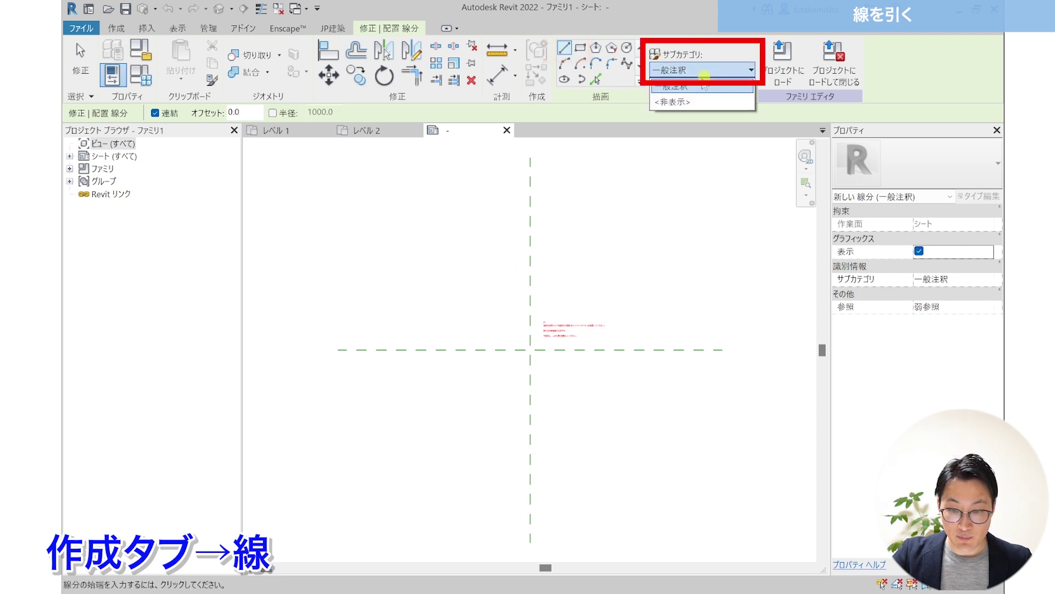
{"action": "left_click", "coordinate": [693, 89]}
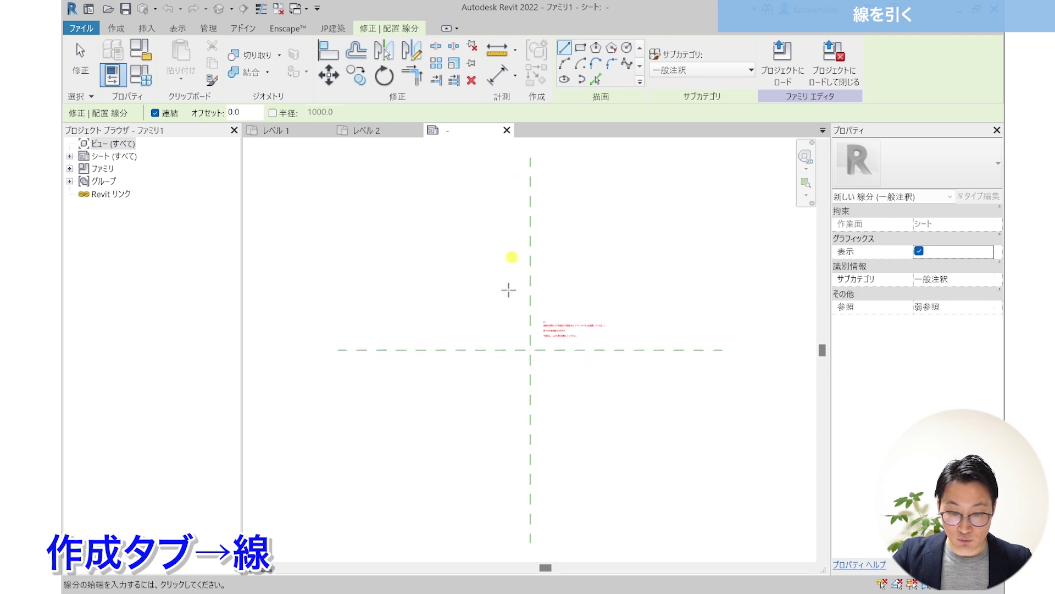
{"action": "left_click", "coordinate": [544, 350]}
Draw a 45.0-long horizontal line from the reference-plane intersection.
{"action": "key", "text": "Escape"}
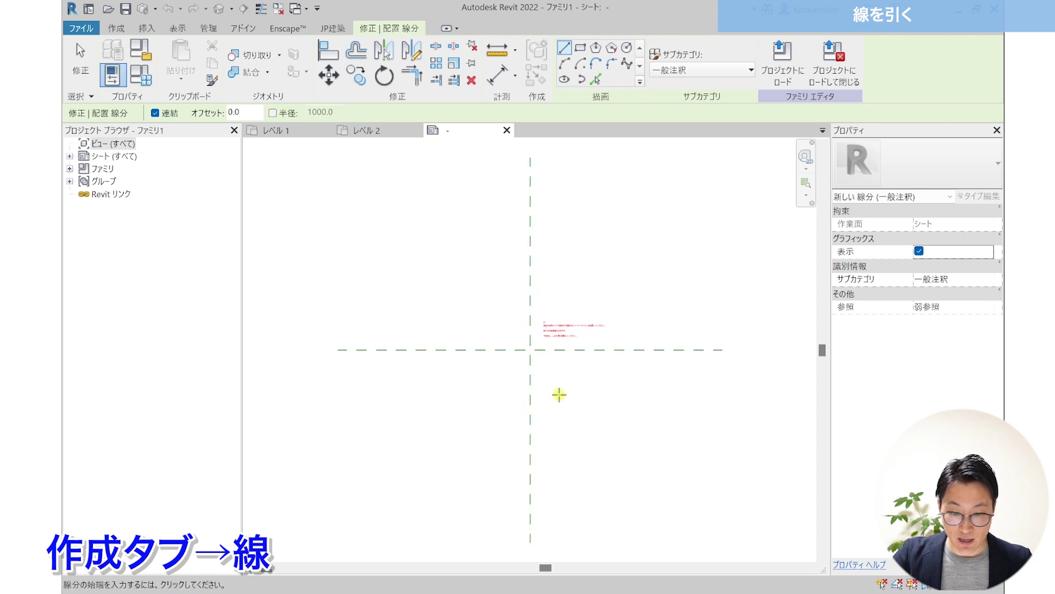
{"action": "scroll", "coordinate": [559, 395], "scroll_direction": "up", "scroll_amount": 2}
{"action": "scroll", "coordinate": [561, 377], "scroll_direction": "up", "scroll_amount": 1}
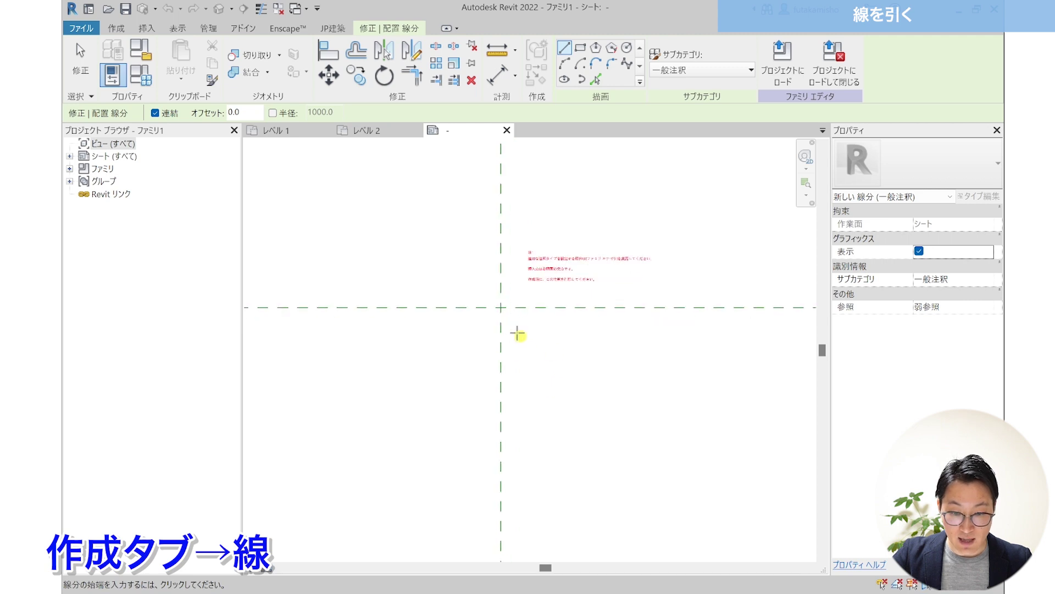
{"action": "scroll", "coordinate": [503, 310], "scroll_direction": "up", "scroll_amount": 2}
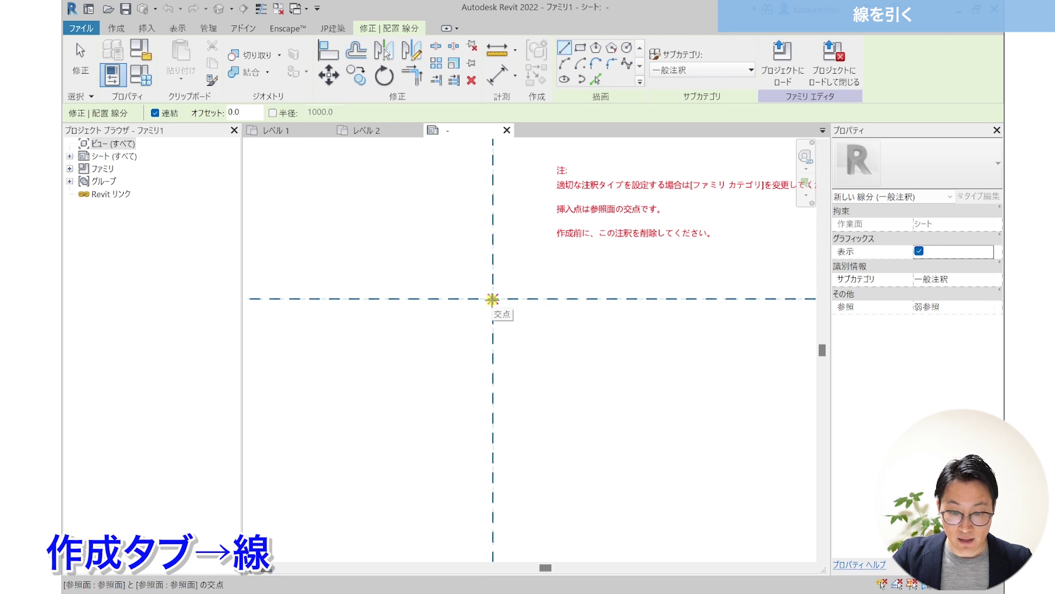
{"action": "left_click", "coordinate": [493, 299]}
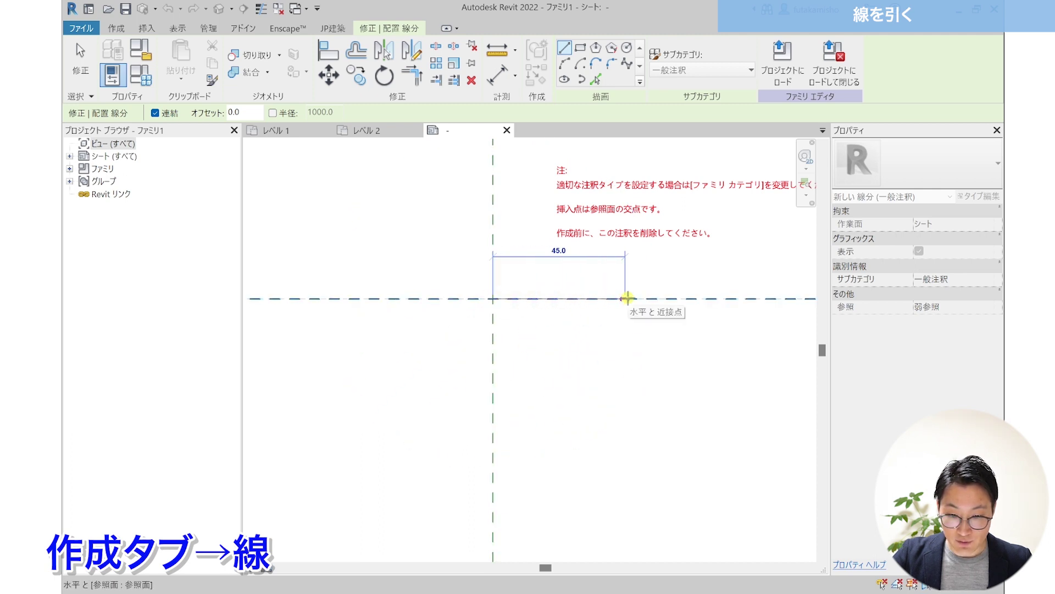
{"action": "scroll", "coordinate": [627, 298], "scroll_direction": "up", "scroll_amount": 3}
{"action": "middle_click_drag", "start_coordinate": [625, 299], "coordinate": [617, 350]}
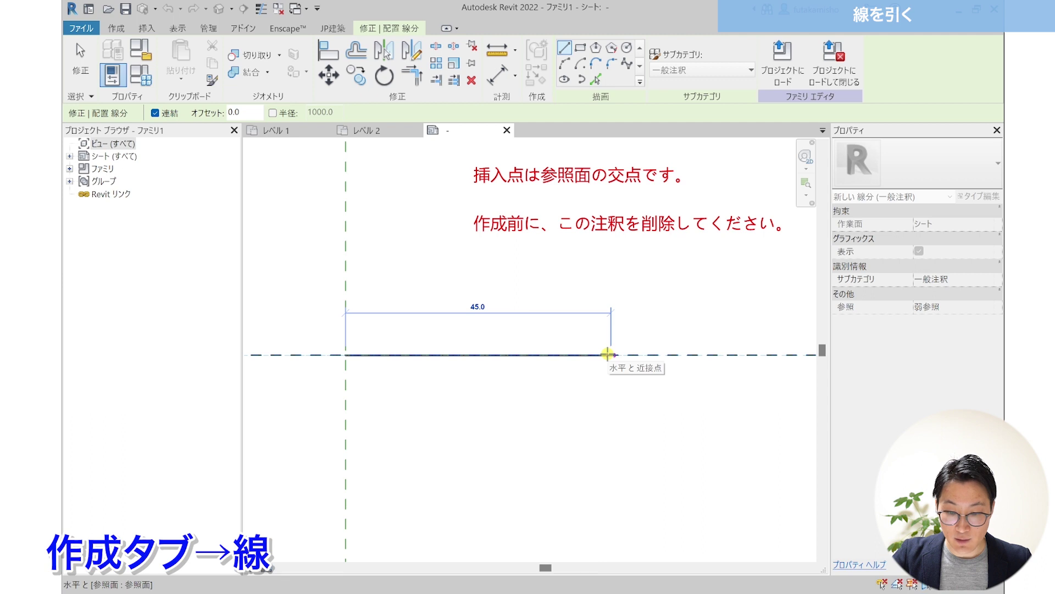
{"action": "left_click", "coordinate": [608, 354]}
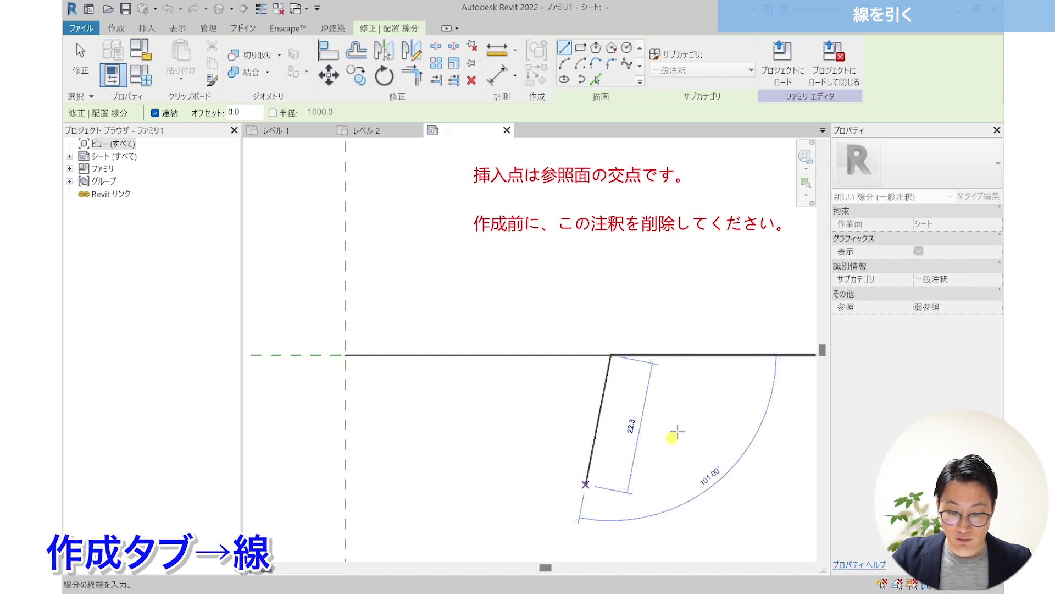
Cancel the remaining line previews and exit the Line command.
{"action": "scroll", "coordinate": [487, 378], "scroll_direction": "down", "scroll_amount": 2}
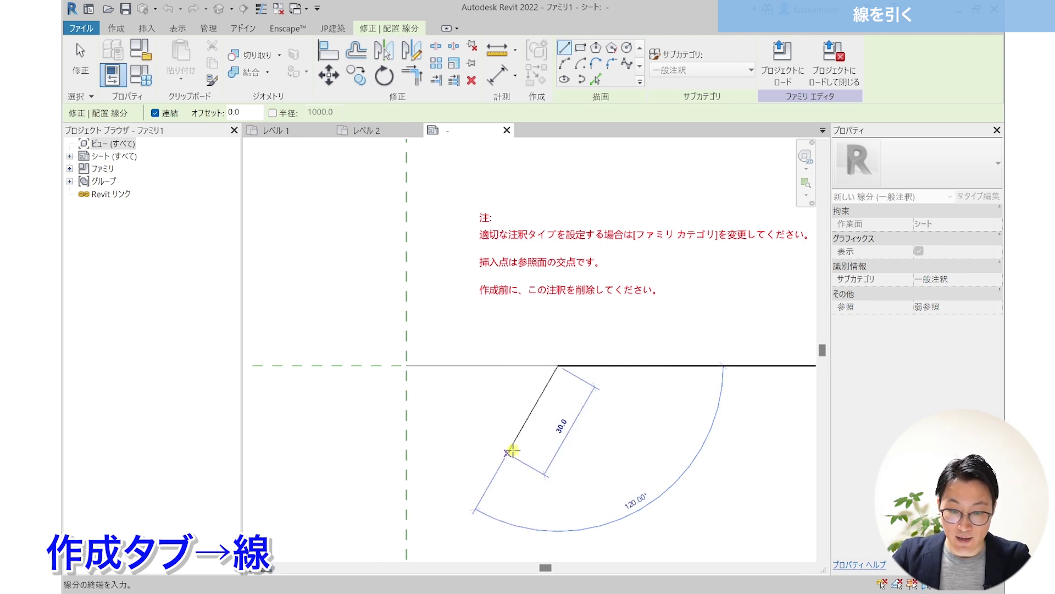
{"action": "key", "text": "Escape"}
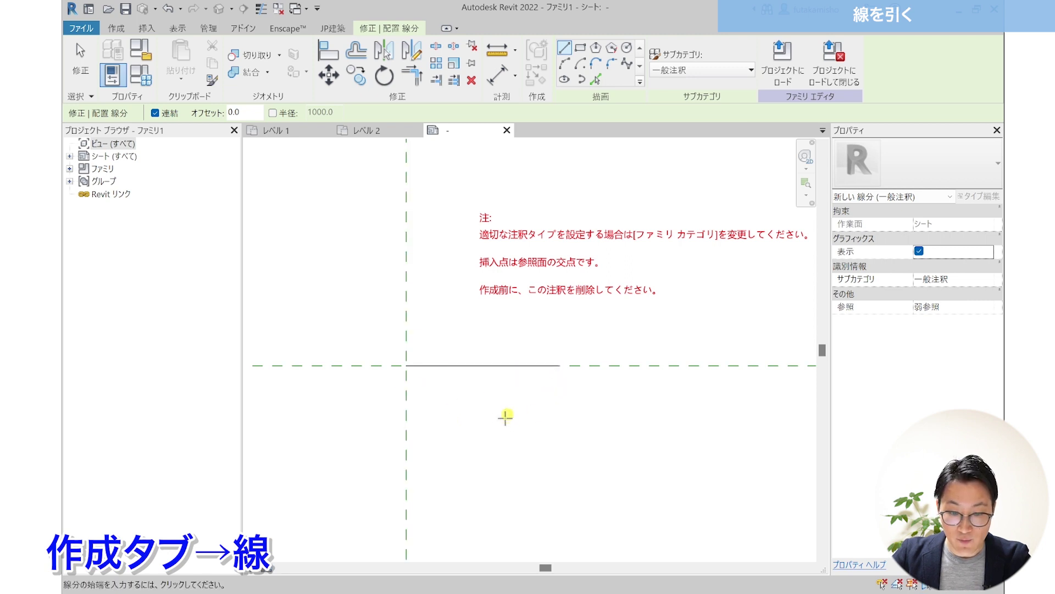
{"action": "key", "text": "Escape"}
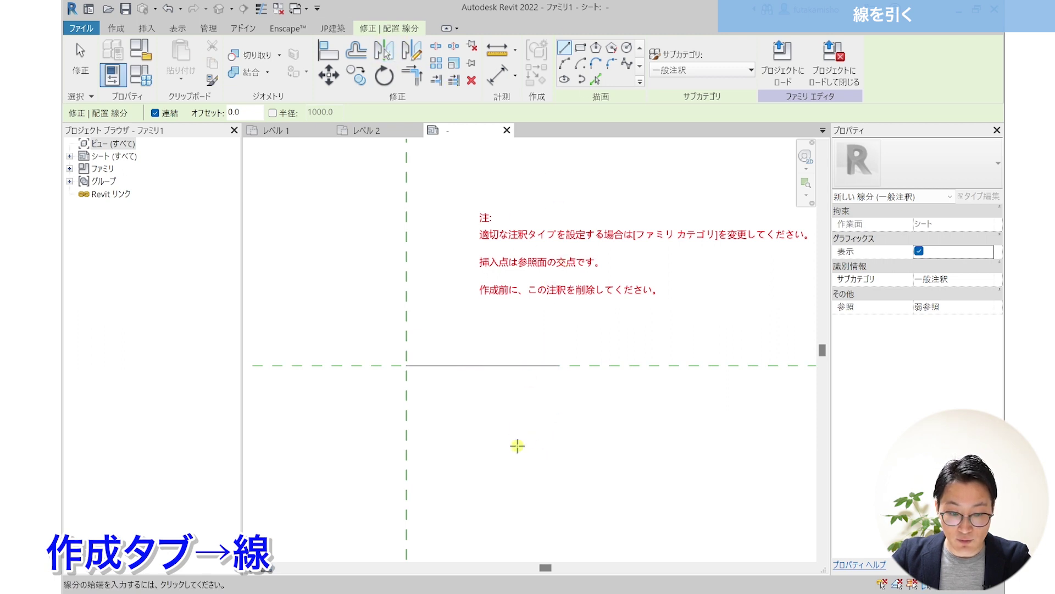
{"action": "key", "text": "Escape"}
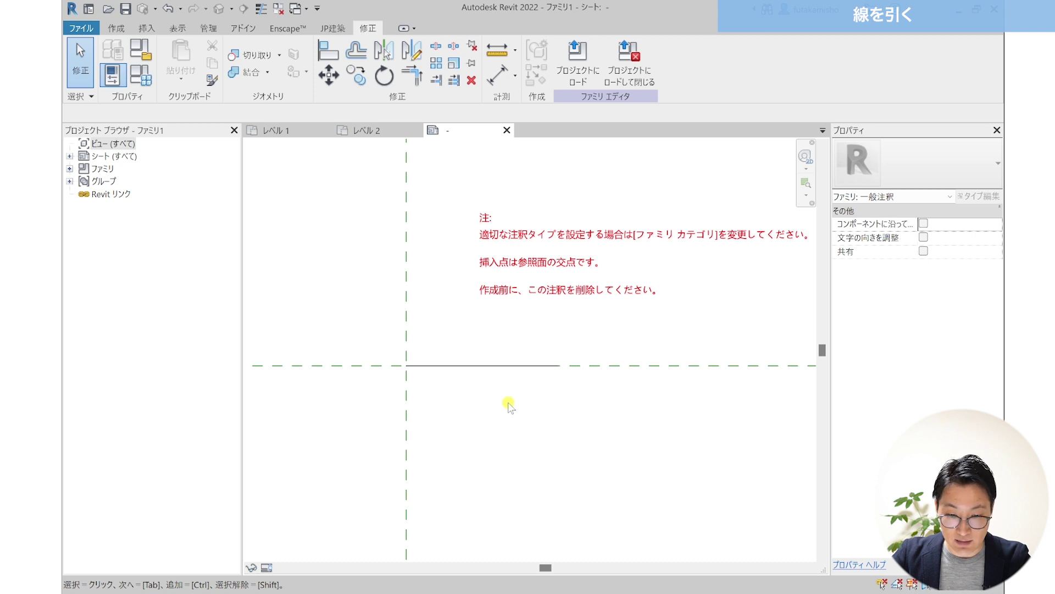
{"action": "left_click", "coordinate": [416, 366]}
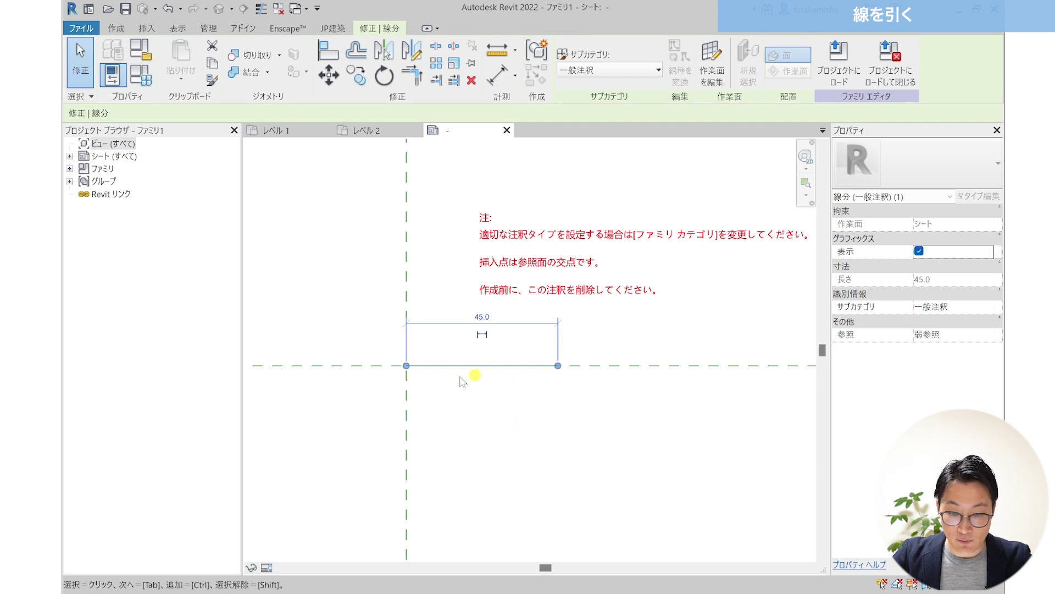
{"action": "left_click", "coordinate": [446, 355]}
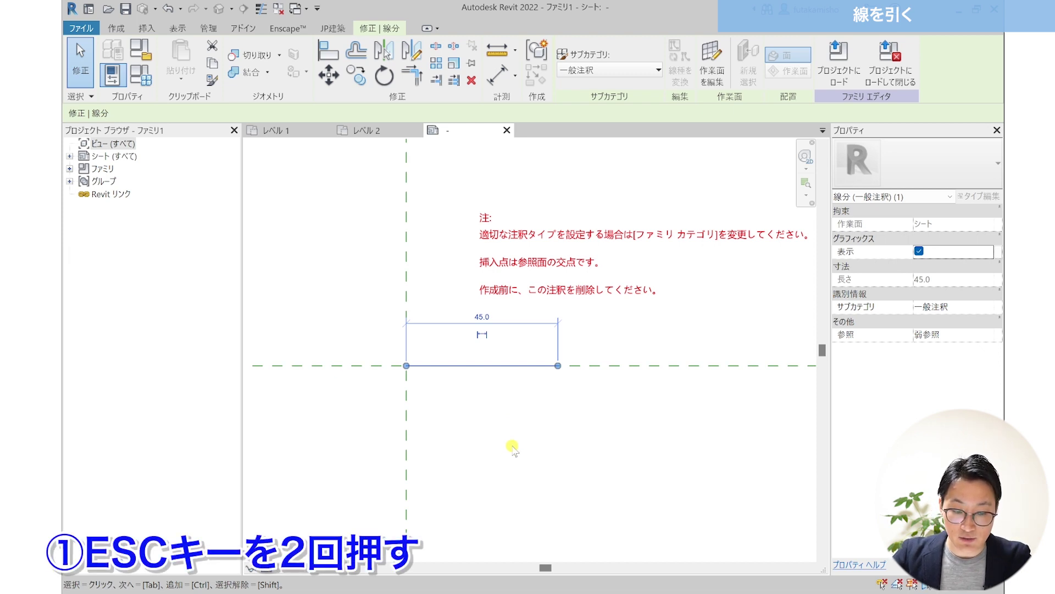
{"action": "key", "text": "Escape"}
{"action": "key", "text": "Escape"}
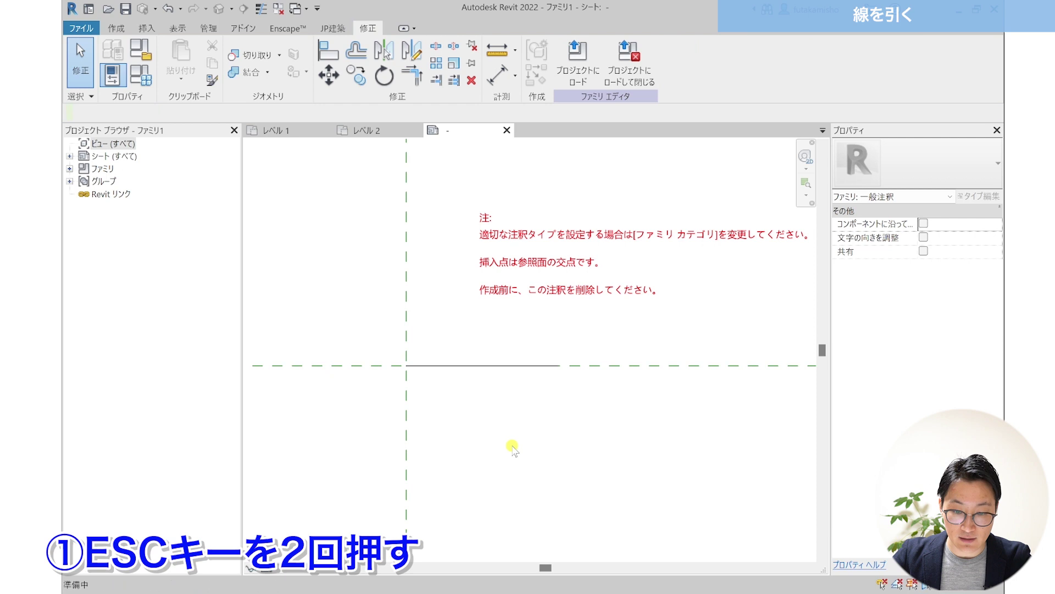
{"action": "left_click", "coordinate": [481, 365]}
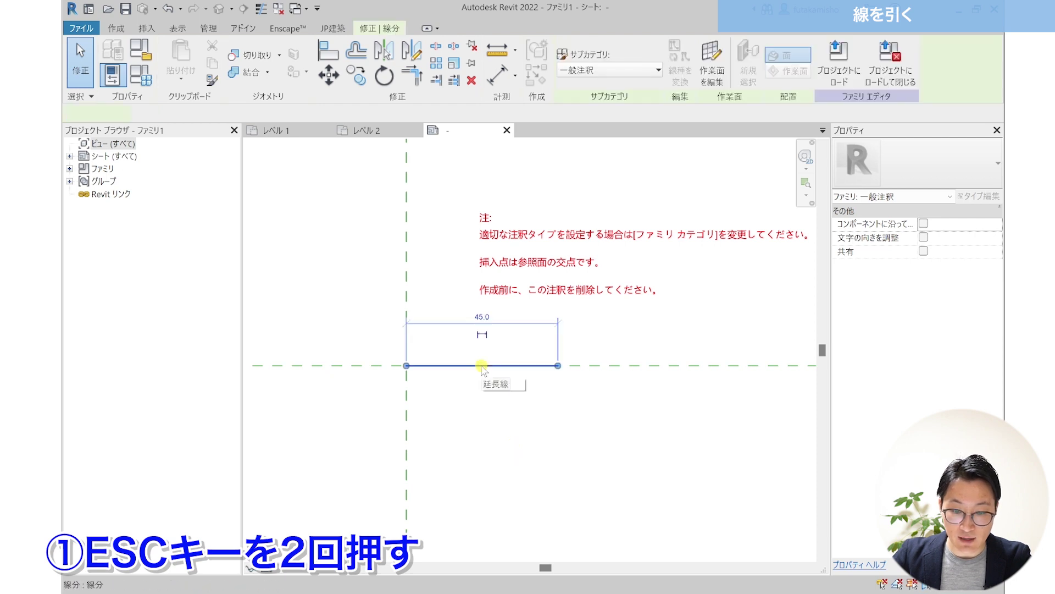
{"action": "key", "text": "Escape"}
{"action": "key", "text": "Escape"}
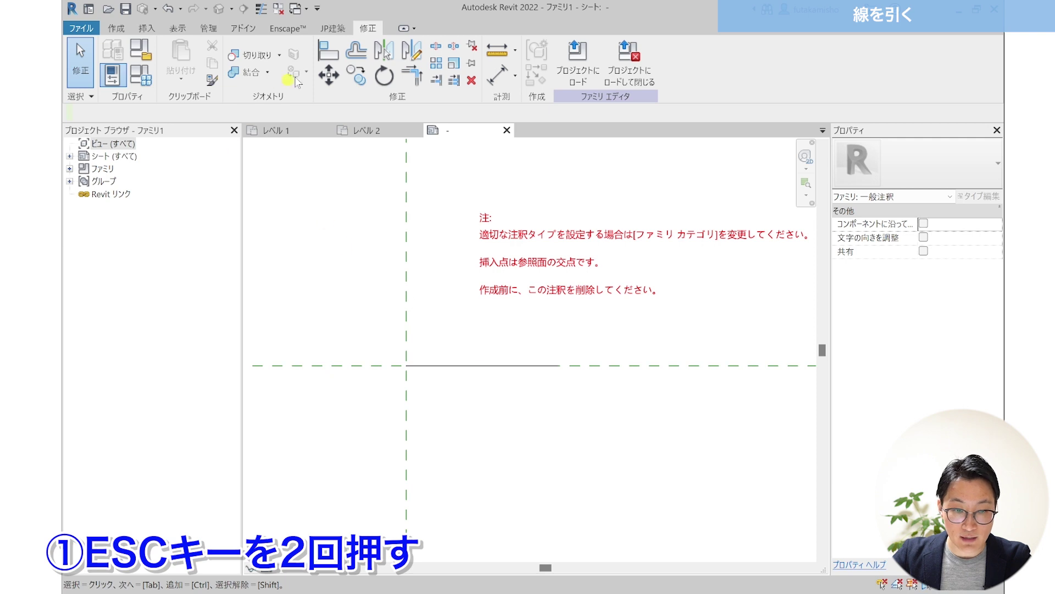
{"action": "left_click", "coordinate": [328, 75]}
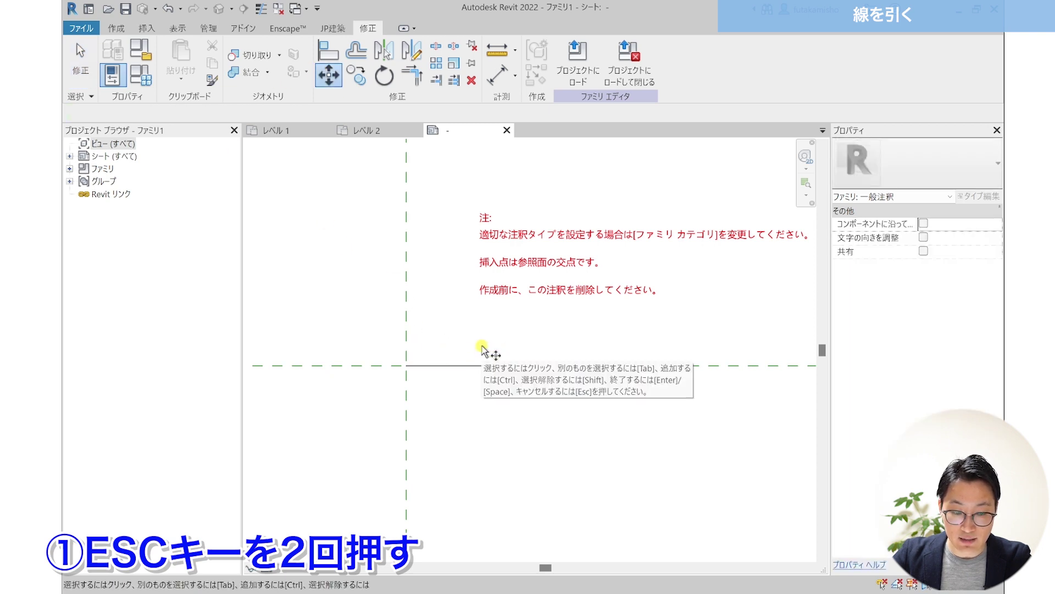
{"action": "key", "text": "Escape"}
{"action": "key", "text": "Escape"}
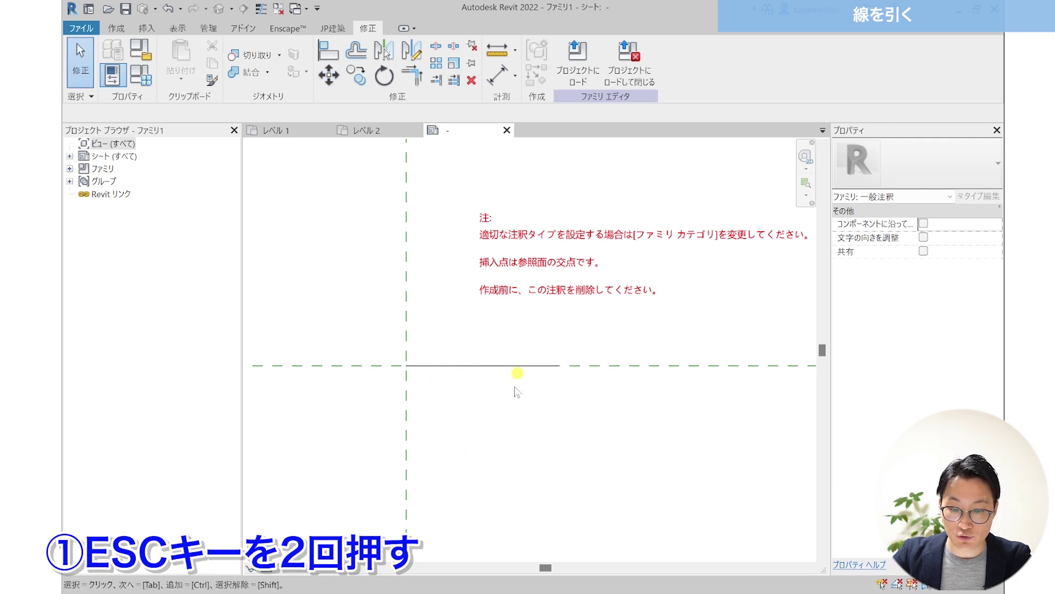
{"action": "left_click", "coordinate": [472, 366]}
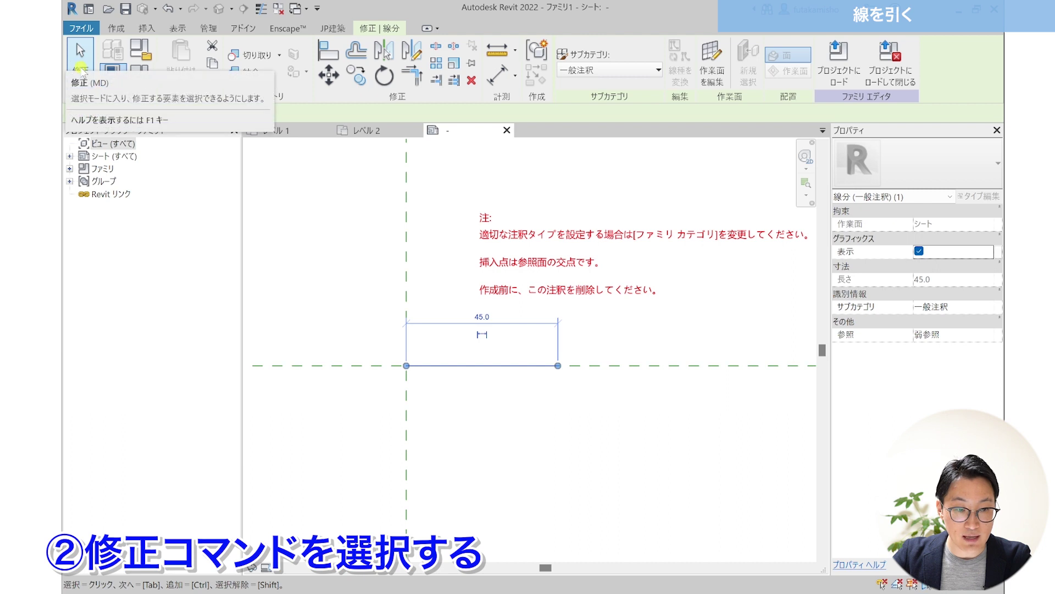
{"action": "left_click", "coordinate": [81, 69]}
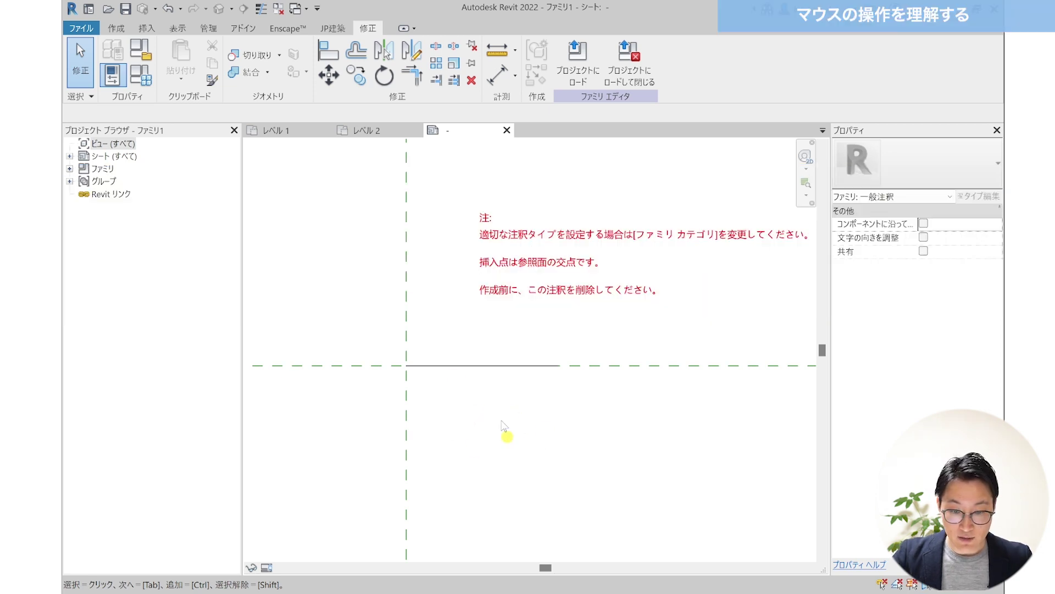
{"action": "left_click_drag", "start_coordinate": [483, 406], "coordinate": [549, 456]}
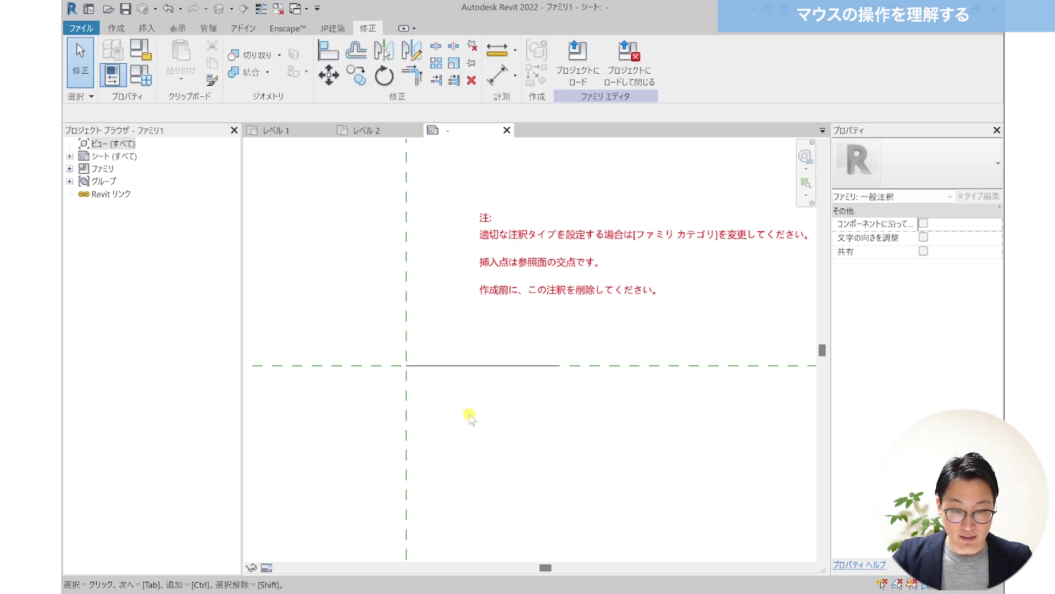
Zoom and pan the sheet, bringing the reference-line crossing to the upper middle.
{"action": "scroll", "coordinate": [469, 419], "scroll_direction": "up", "scroll_amount": 2}
{"action": "scroll", "coordinate": [469, 418], "scroll_direction": "up", "scroll_amount": 2}
{"action": "scroll", "coordinate": [468, 422], "scroll_direction": "down", "scroll_amount": 3}
{"action": "scroll", "coordinate": [468, 421], "scroll_direction": "down", "scroll_amount": 2}
{"action": "scroll", "coordinate": [470, 417], "scroll_direction": "down", "scroll_amount": 1}
{"action": "scroll", "coordinate": [476, 396], "scroll_direction": "up", "scroll_amount": 2}
{"action": "scroll", "coordinate": [480, 398], "scroll_direction": "up", "scroll_amount": 3}
{"action": "scroll", "coordinate": [480, 399], "scroll_direction": "down", "scroll_amount": 2}
{"action": "scroll", "coordinate": [480, 398], "scroll_direction": "down", "scroll_amount": 2}
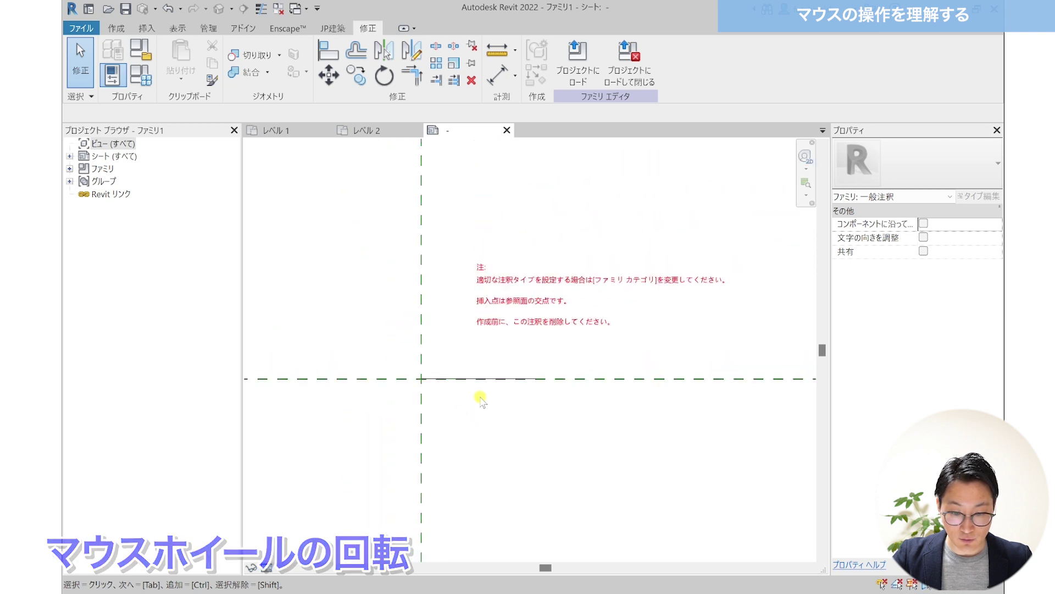
{"action": "scroll", "coordinate": [480, 398], "scroll_direction": "down", "scroll_amount": 1}
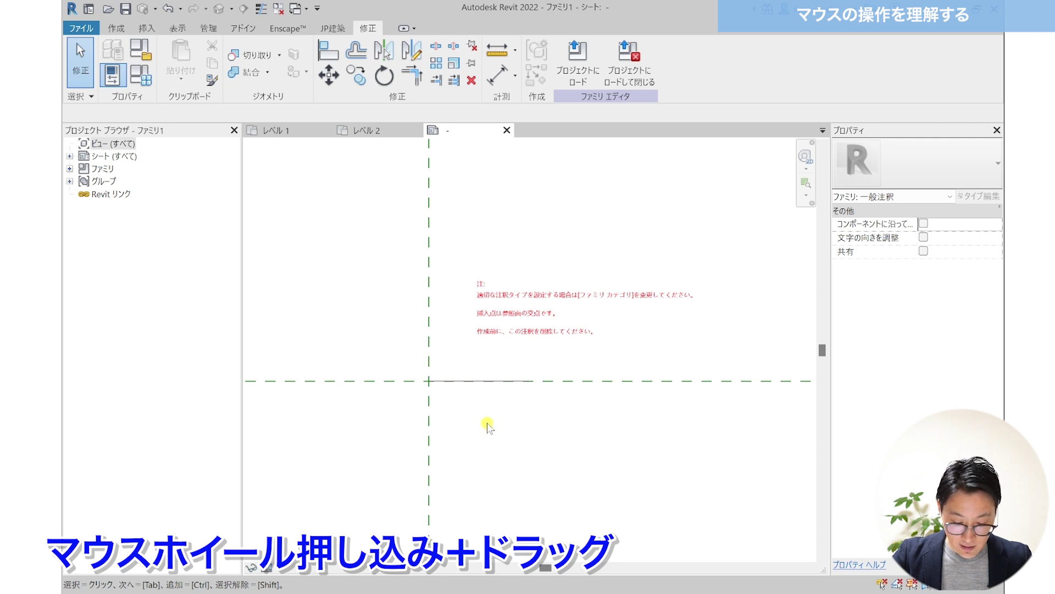
{"action": "mouse_move", "coordinate": [511, 411]}
{"action": "middle_mouse_down"}
{"action": "mouse_move", "coordinate": [521, 419]}
{"action": "mouse_move", "coordinate": [415, 439]}
{"action": "middle_mouse_up"}
{"action": "mouse_move", "coordinate": [541, 381]}
{"action": "middle_mouse_down"}
{"action": "mouse_move", "coordinate": [431, 428]}
{"action": "mouse_move", "coordinate": [502, 377]}
{"action": "mouse_move", "coordinate": [484, 409]}
{"action": "mouse_move", "coordinate": [700, 382]}
{"action": "middle_mouse_up"}
{"action": "mouse_move", "coordinate": [529, 370]}
{"action": "middle_mouse_down"}
{"action": "mouse_move", "coordinate": [584, 280]}
{"action": "mouse_move", "coordinate": [575, 344]}
{"action": "mouse_move", "coordinate": [503, 377]}
{"action": "mouse_move", "coordinate": [467, 410]}
{"action": "mouse_move", "coordinate": [602, 365]}
{"action": "middle_mouse_up"}
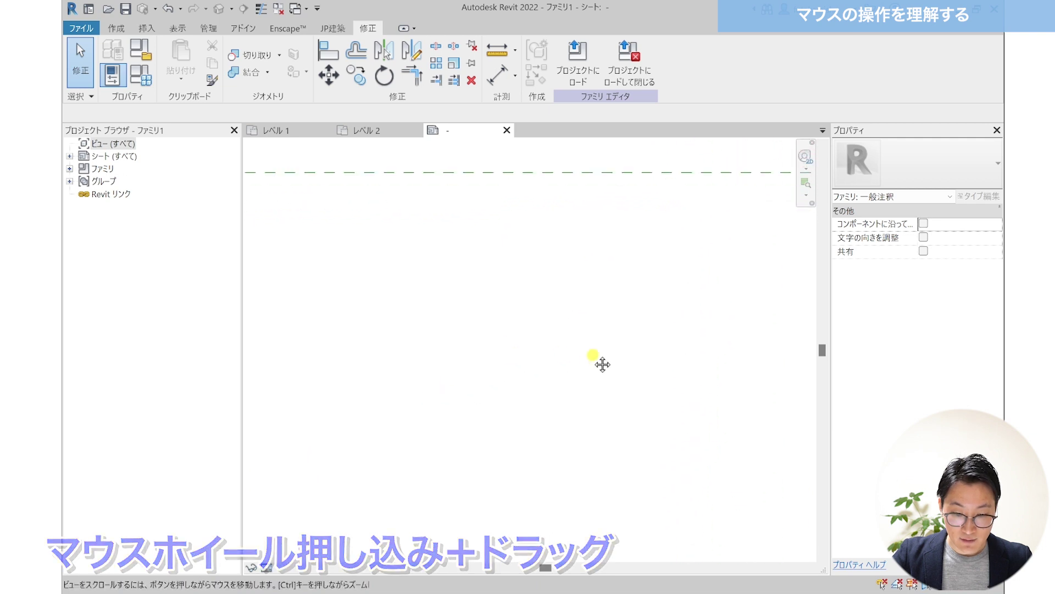
Fit the drawing to the view, then pan the crossing toward the upper right.
{"action": "middle_click", "coordinate": [485, 430]}
{"action": "middle_click", "coordinate": [485, 431]}
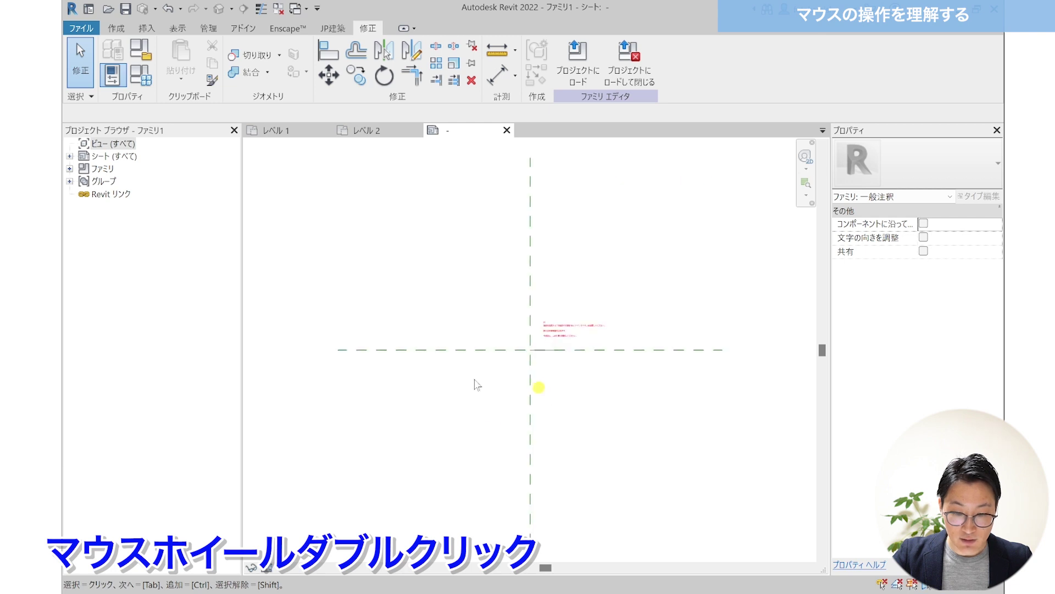
{"action": "mouse_move", "coordinate": [535, 419]}
{"action": "middle_mouse_down"}
{"action": "mouse_move", "coordinate": [702, 280]}
{"action": "mouse_move", "coordinate": [812, 266]}
{"action": "middle_mouse_up"}
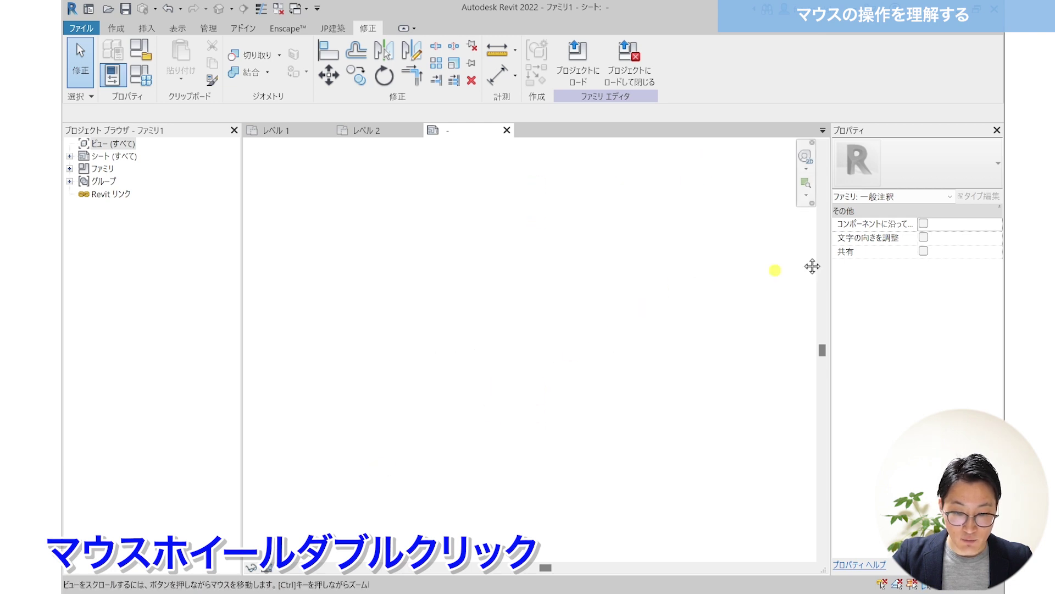
{"action": "middle_click", "coordinate": [533, 387]}
{"action": "middle_click", "coordinate": [533, 386]}
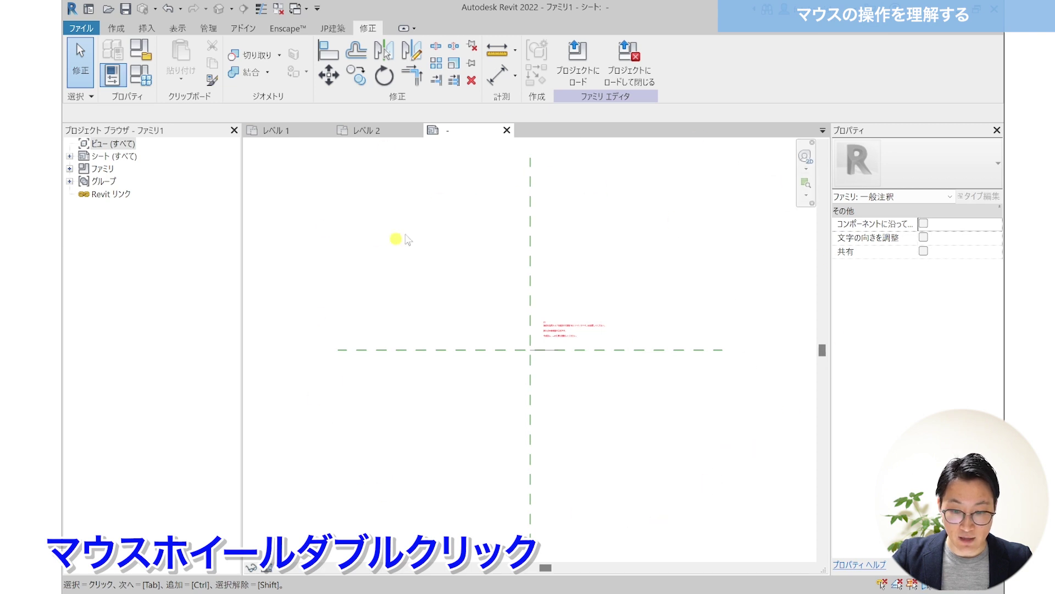
{"action": "mouse_move", "coordinate": [426, 431]}
{"action": "middle_mouse_down"}
{"action": "mouse_move", "coordinate": [589, 318]}
{"action": "mouse_move", "coordinate": [543, 352]}
{"action": "mouse_move", "coordinate": [568, 339]}
{"action": "middle_mouse_up"}
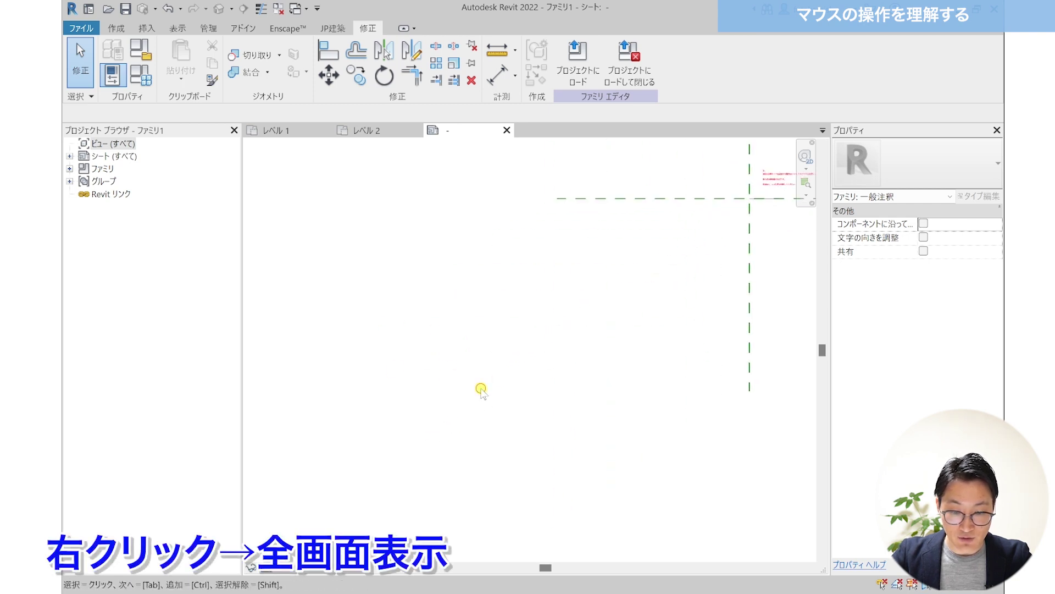
{"action": "right_click", "coordinate": [443, 356]}
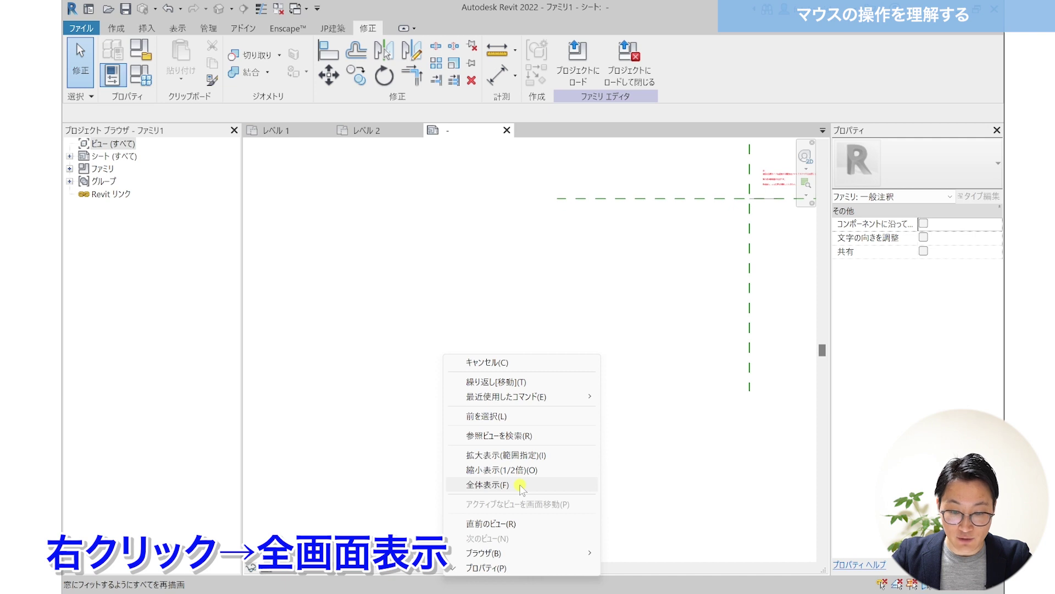
Zoom to fit, zoom in, and select the horizontal line to show its 45.0 length.
{"action": "left_click", "coordinate": [519, 486]}
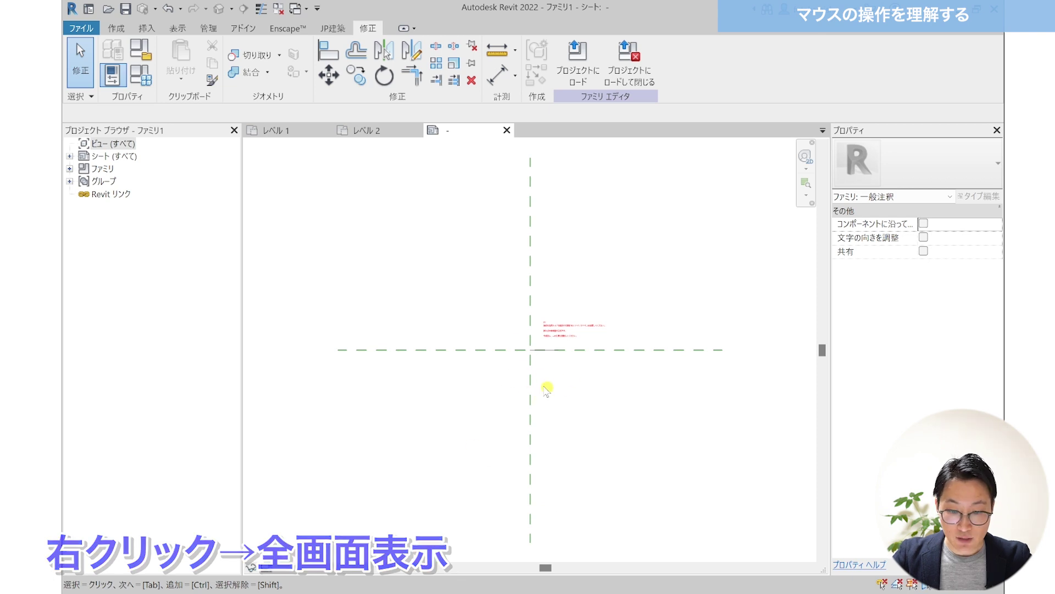
{"action": "scroll", "coordinate": [548, 363], "scroll_direction": "up", "scroll_amount": 2}
{"action": "scroll", "coordinate": [549, 361], "scroll_direction": "up", "scroll_amount": 2}
{"action": "scroll", "coordinate": [547, 358], "scroll_direction": "up", "scroll_amount": 2}
{"action": "scroll", "coordinate": [544, 348], "scroll_direction": "up", "scroll_amount": 2}
{"action": "scroll", "coordinate": [495, 358], "scroll_direction": "up", "scroll_amount": 2}
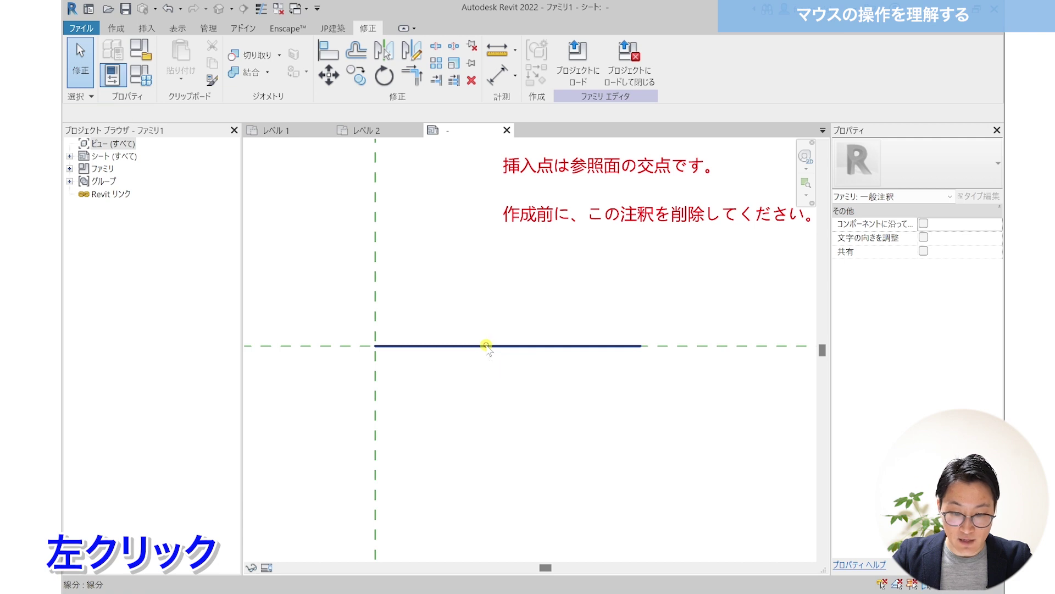
{"action": "left_click", "coordinate": [486, 346]}
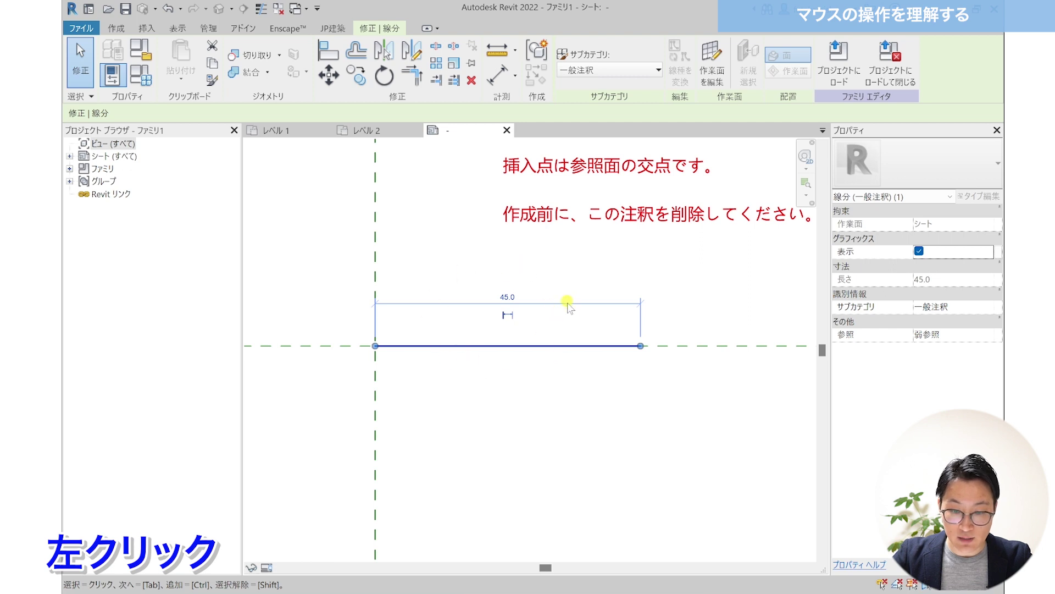
{"action": "right_click", "coordinate": [561, 411]}
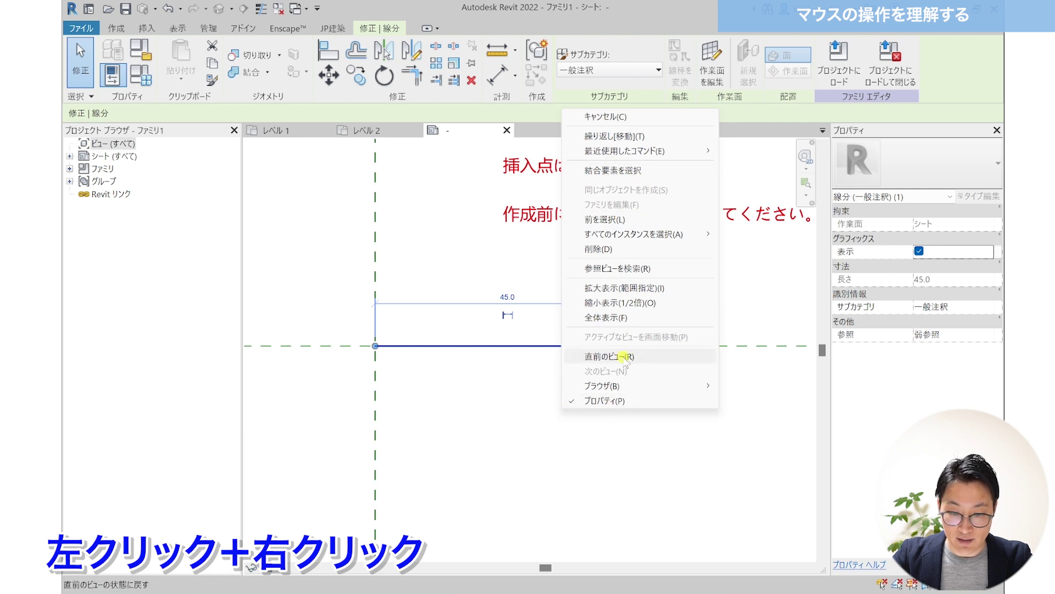
{"action": "key", "text": "Escape"}
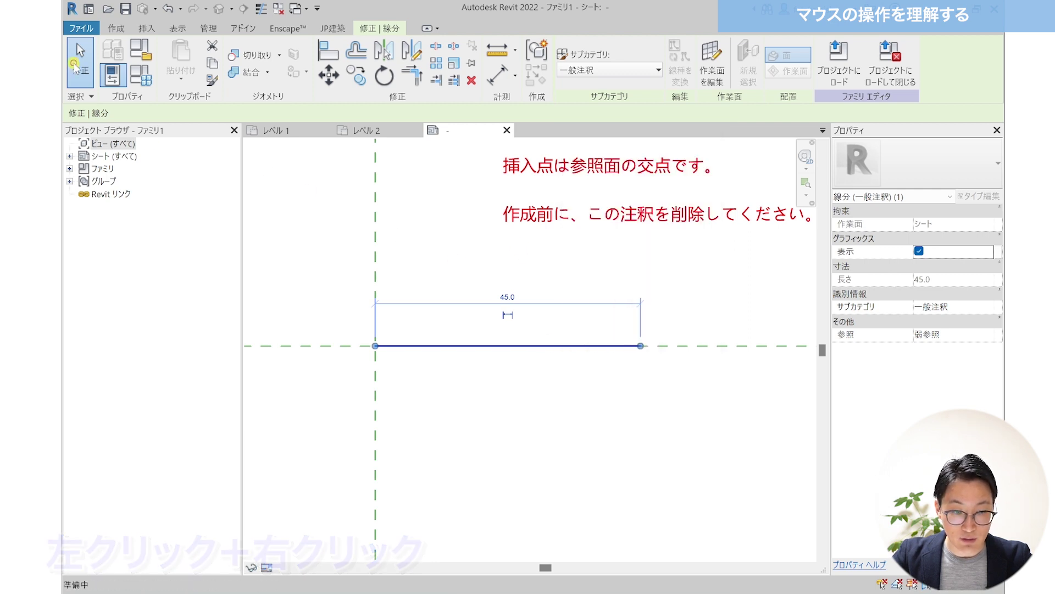
{"action": "key", "text": "Escape"}
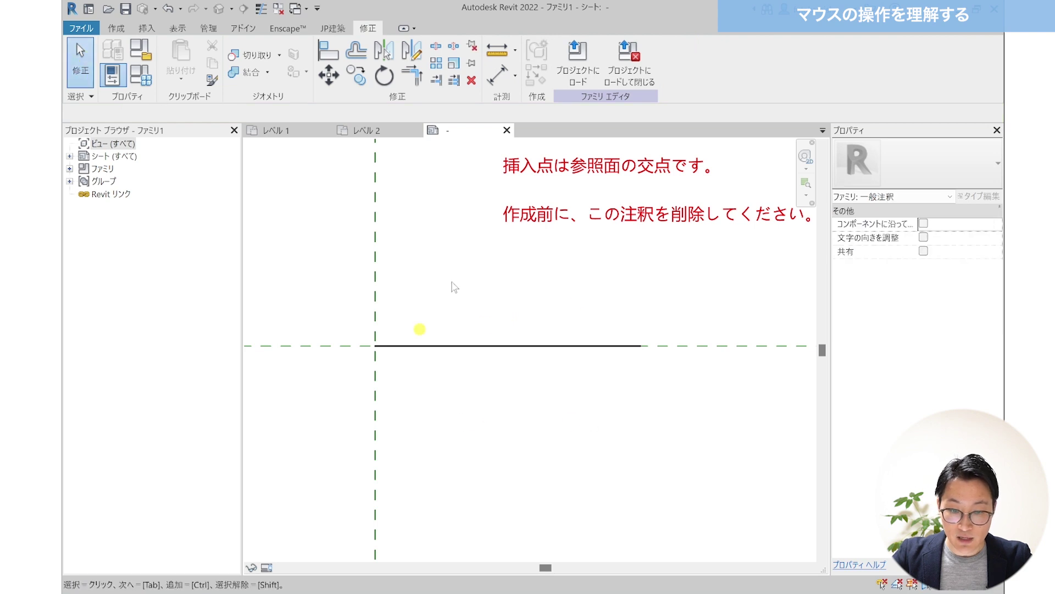
{"action": "right_click", "coordinate": [525, 424]}
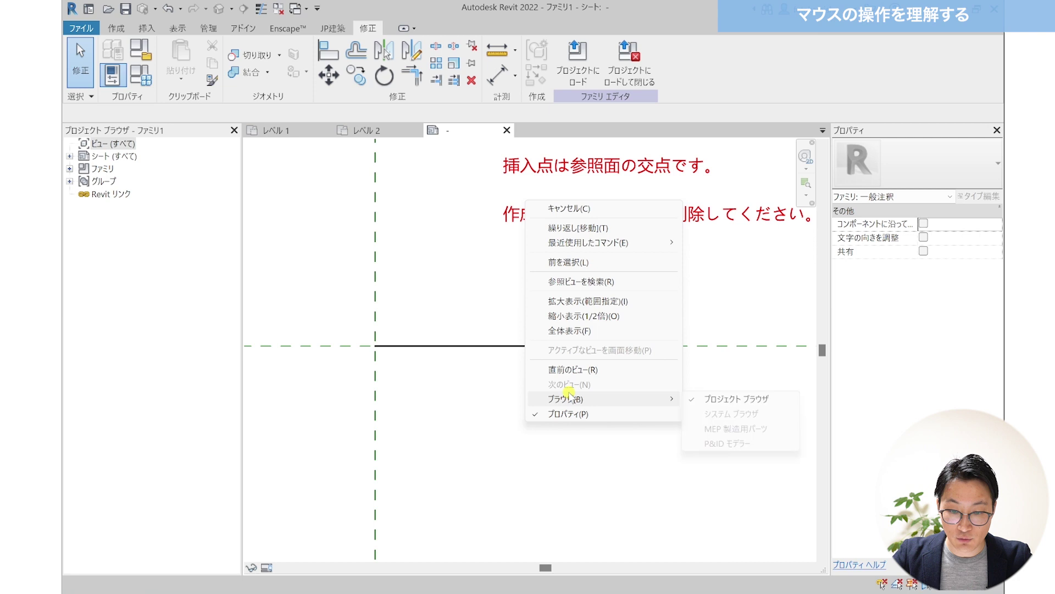
{"action": "left_click", "coordinate": [522, 348]}
{"action": "left_click", "coordinate": [520, 348]}
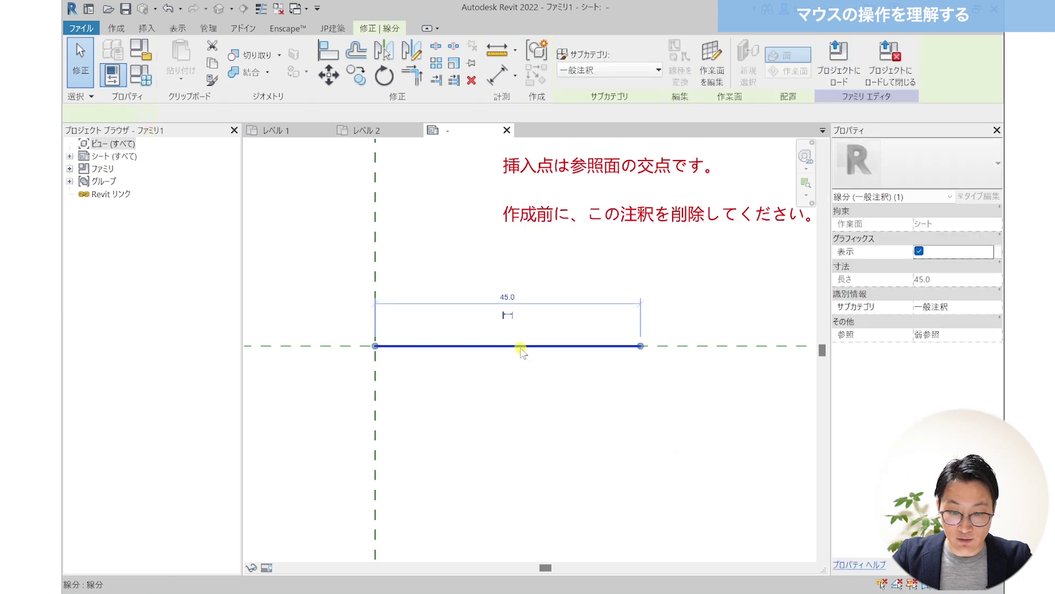
{"action": "right_click", "coordinate": [521, 364]}
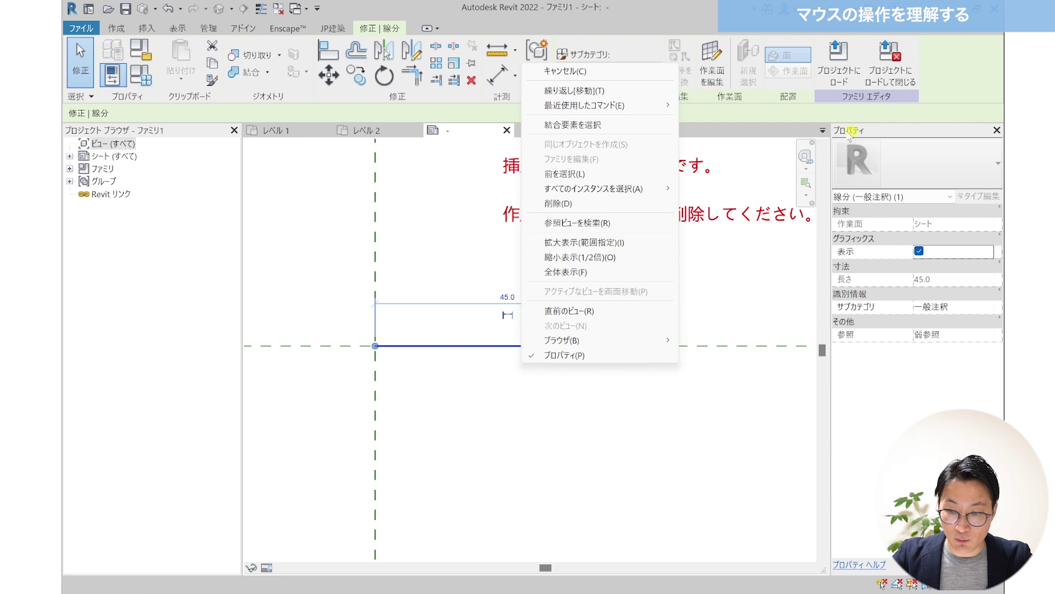
{"action": "left_click", "coordinate": [569, 356]}
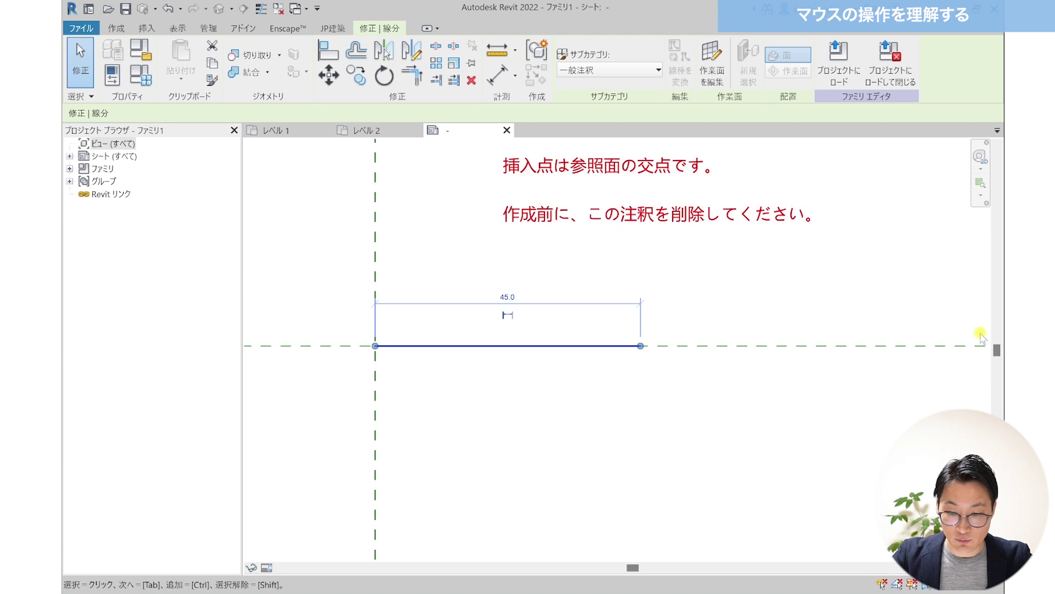
{"action": "left_click", "coordinate": [525, 417]}
{"action": "right_click", "coordinate": [523, 417]}
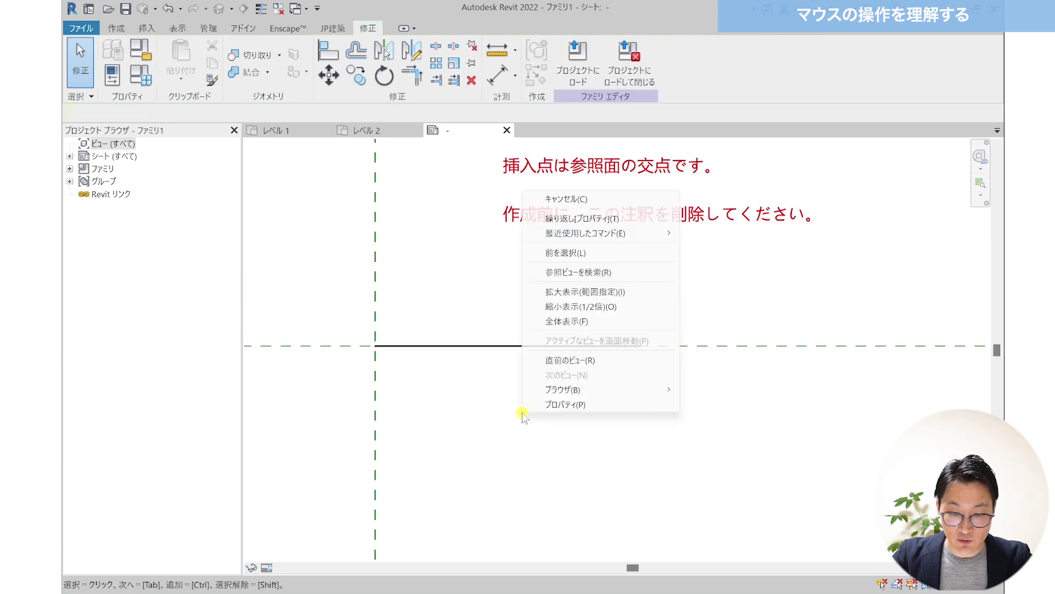
{"action": "left_click", "coordinate": [603, 406]}
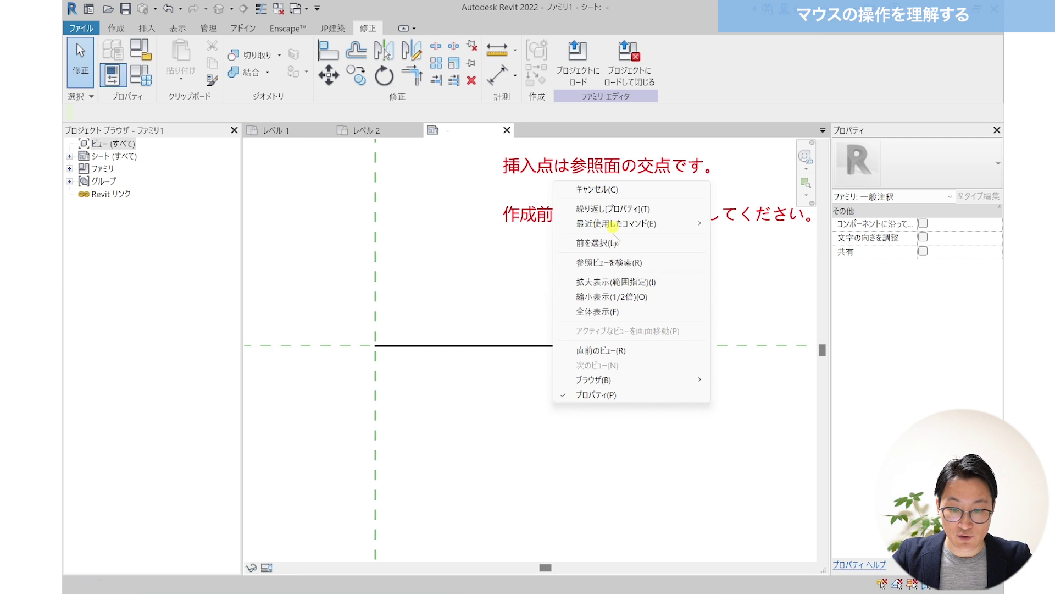
{"action": "left_click", "coordinate": [454, 417]}
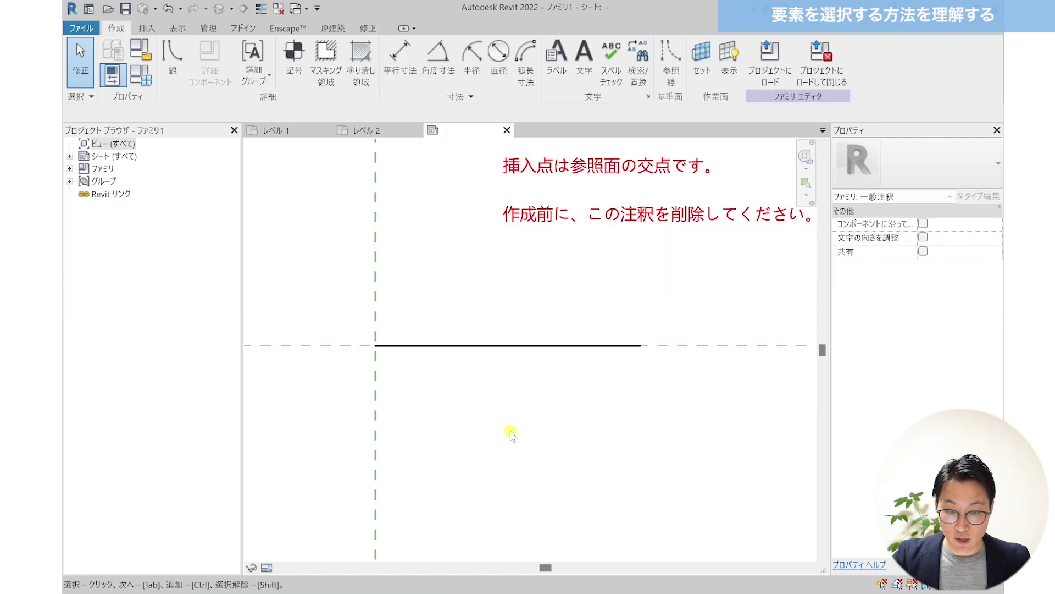
Draw a diagonal line, then undo it with Ctrl+Z.
{"action": "scroll", "coordinate": [510, 434], "scroll_direction": "down", "scroll_amount": 2}
{"action": "scroll", "coordinate": [507, 432], "scroll_direction": "down", "scroll_amount": 1}
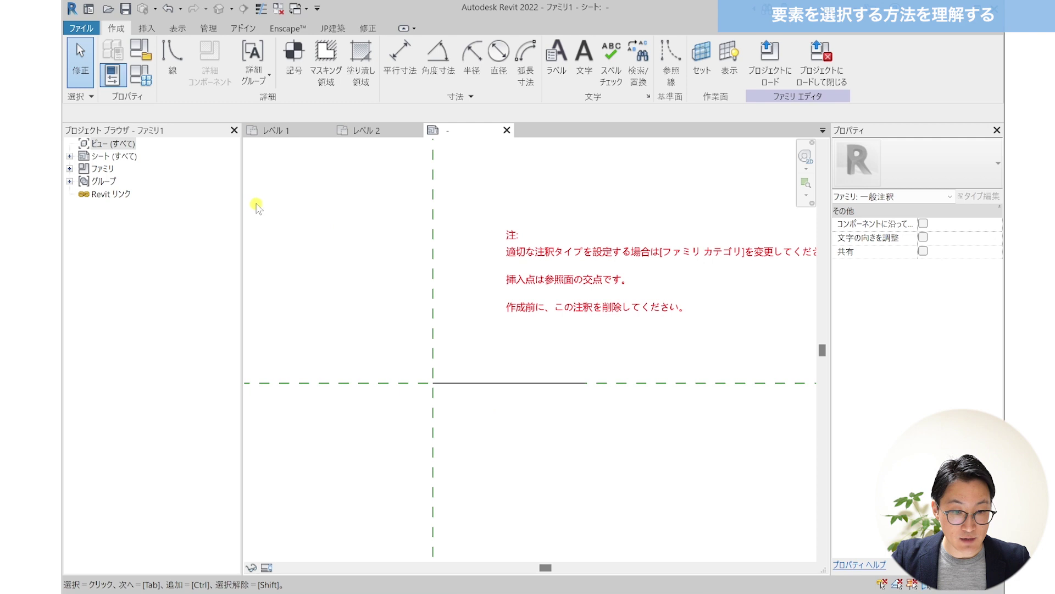
{"action": "left_click", "coordinate": [174, 77]}
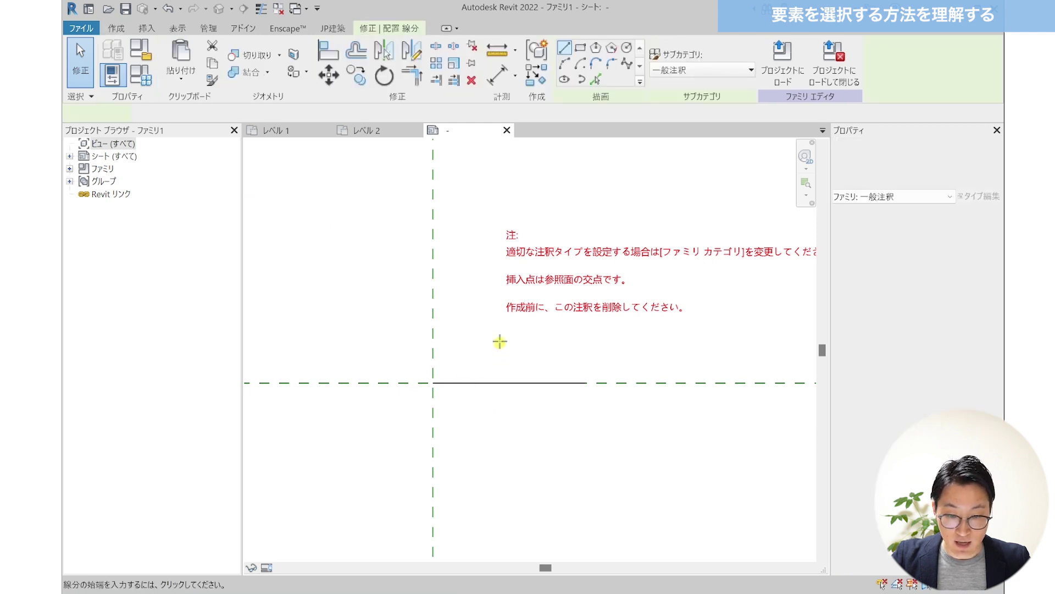
{"action": "left_click", "coordinate": [499, 291]}
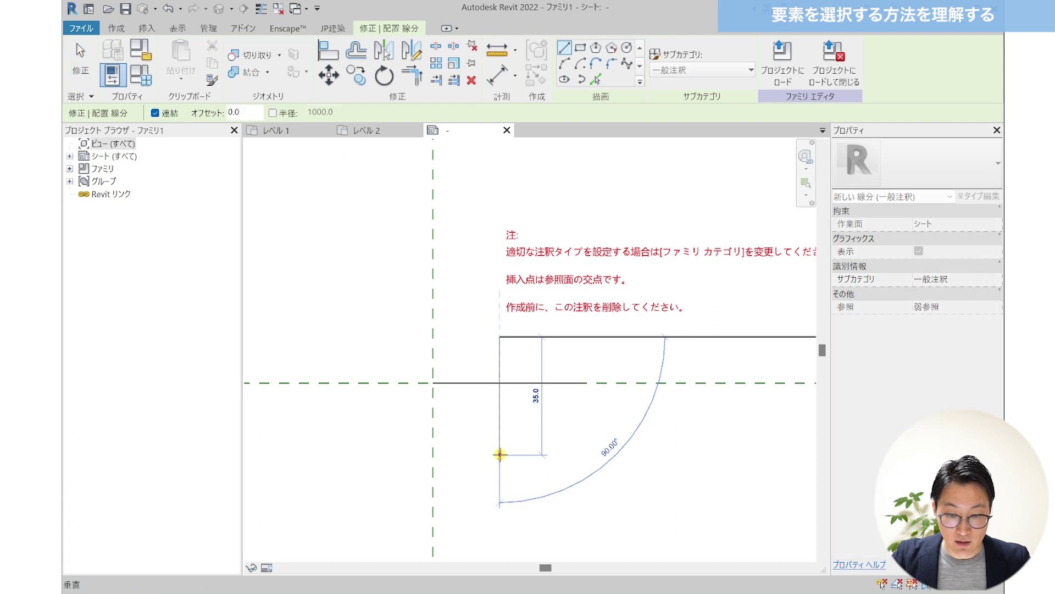
{"action": "left_click", "coordinate": [266, 220]}
{"action": "key", "text": "Escape"}
{"action": "key", "text": "Escape"}
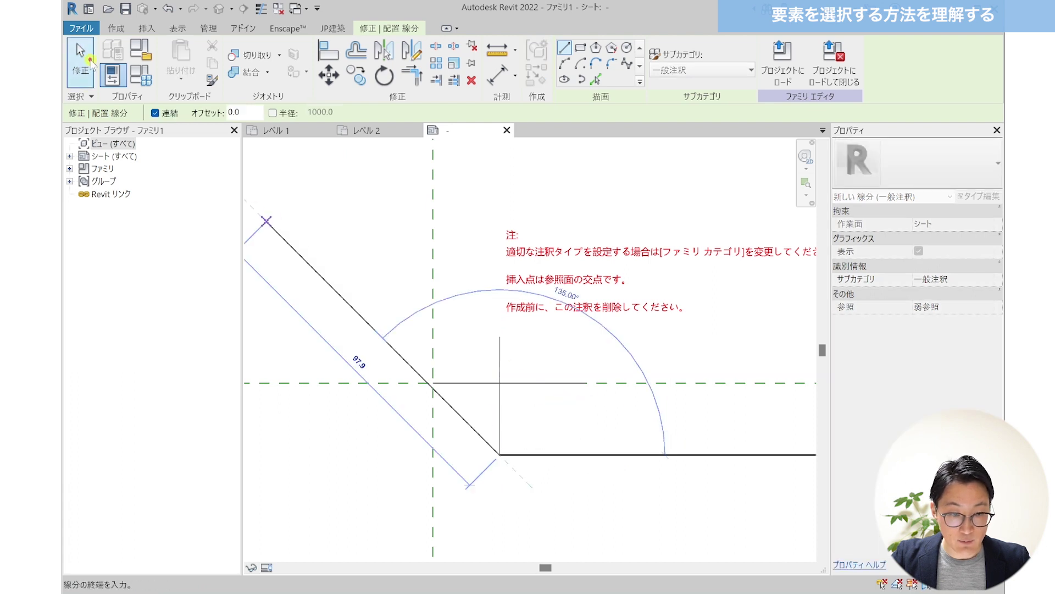
{"action": "key", "text": "ctrl+z"}
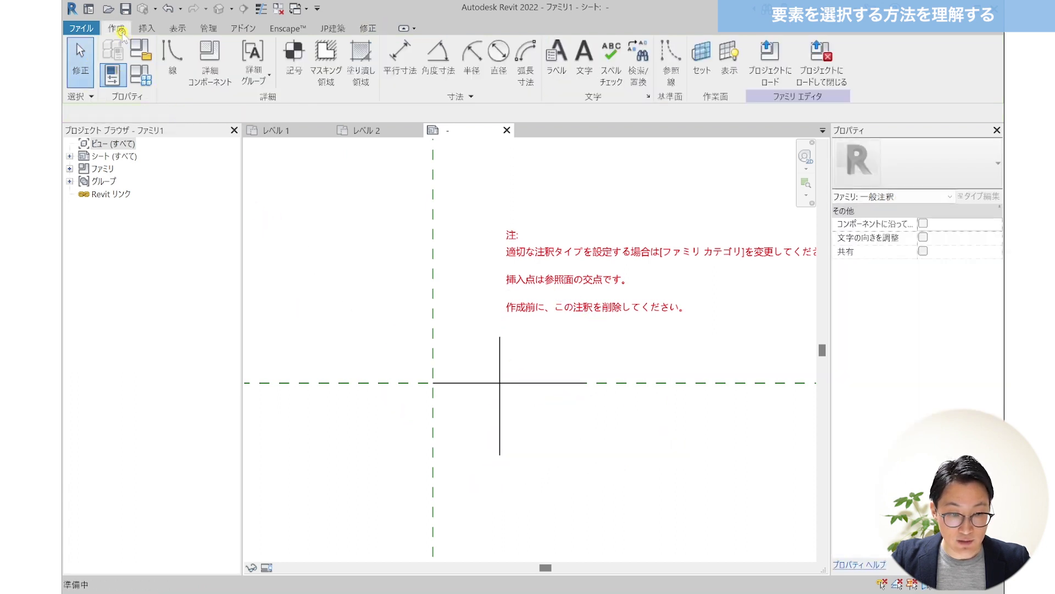
Draw a short diagonal line through the reference-plane crossing.
{"action": "left_click", "coordinate": [169, 60]}
{"action": "left_click", "coordinate": [544, 347]}
{"action": "left_click", "coordinate": [465, 406]}
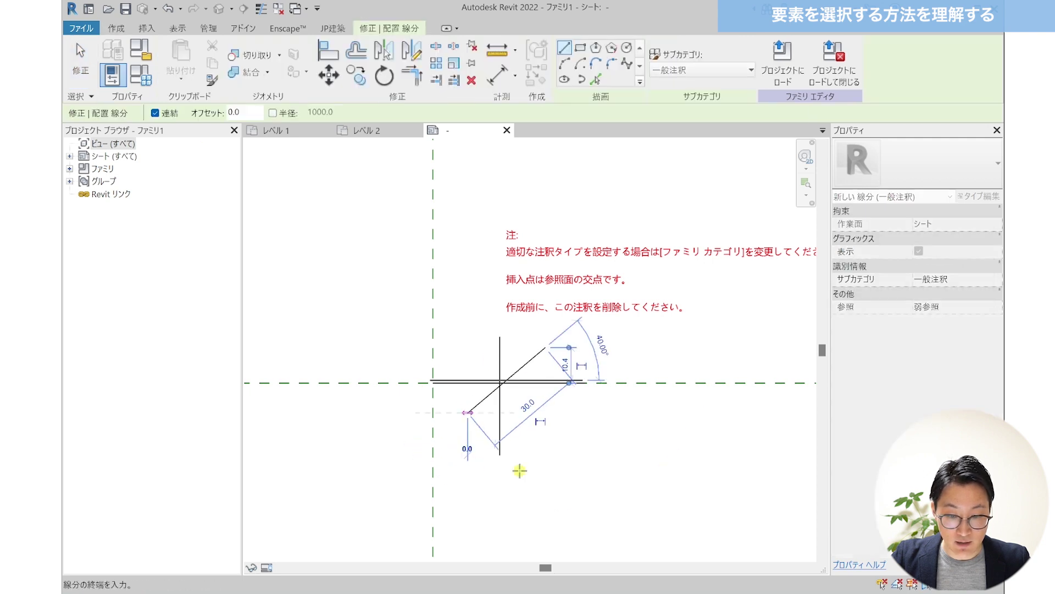
{"action": "key", "text": "Escape"}
{"action": "key", "text": "Escape"}
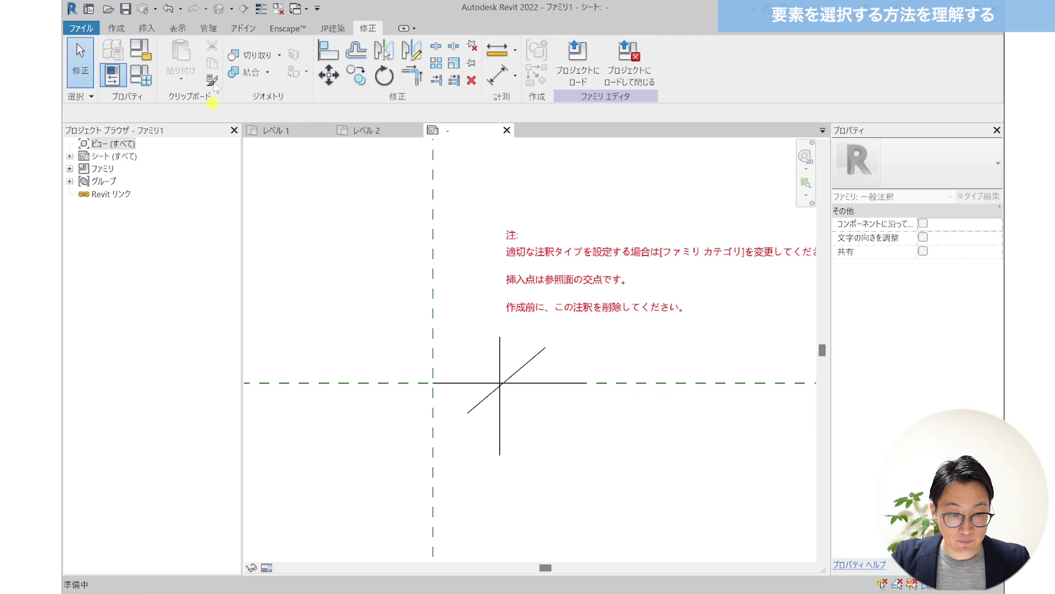
Draw a long diagonal across the red note, then select the note text.
{"action": "left_click", "coordinate": [116, 28]}
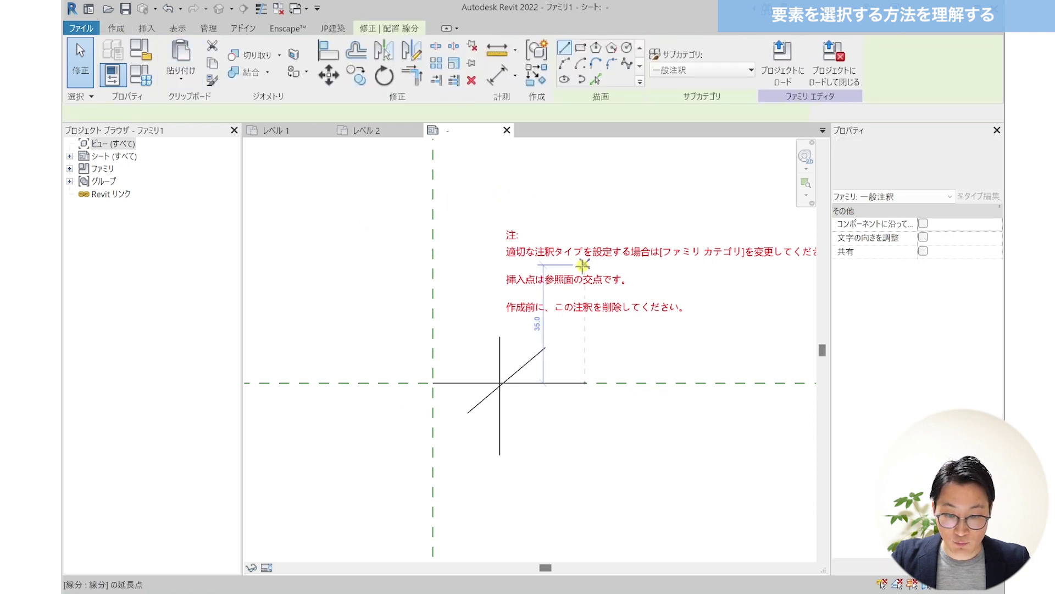
{"action": "left_click", "coordinate": [499, 197]}
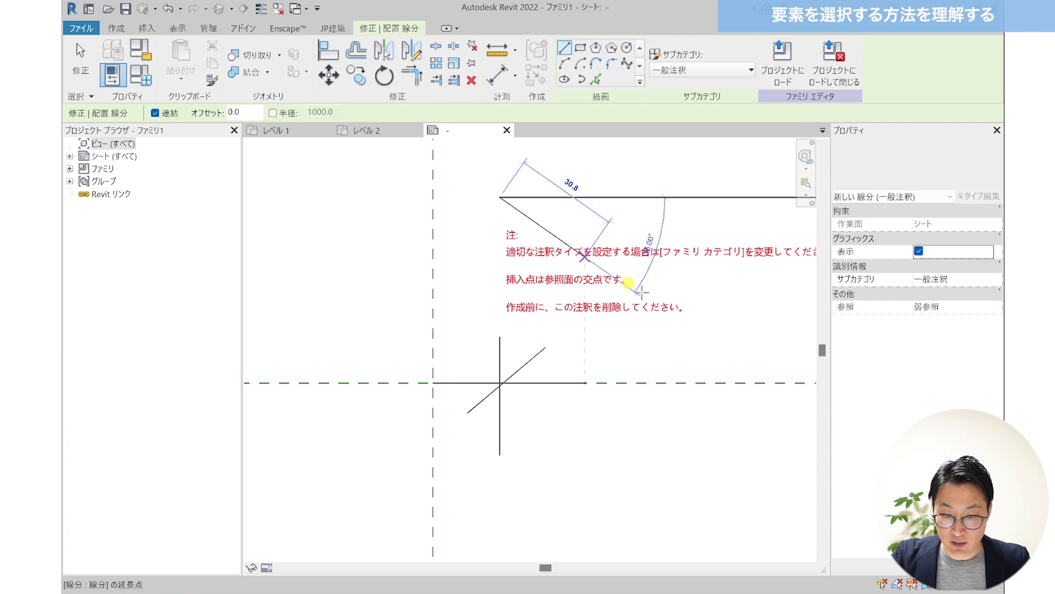
{"action": "left_click", "coordinate": [722, 351]}
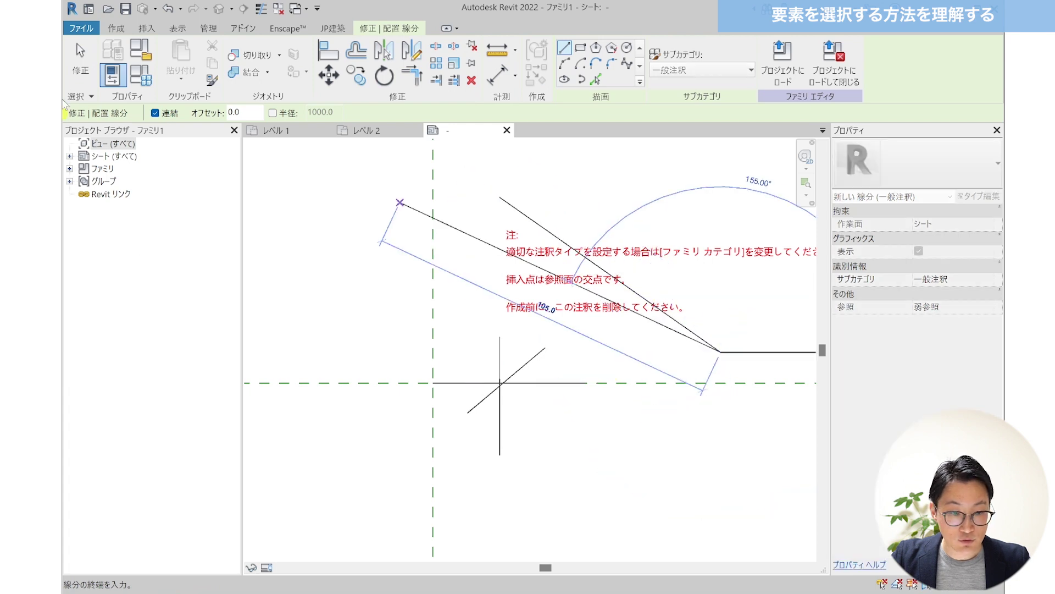
{"action": "left_click", "coordinate": [75, 71]}
{"action": "scroll", "coordinate": [624, 550], "scroll_direction": "down", "scroll_amount": 1}
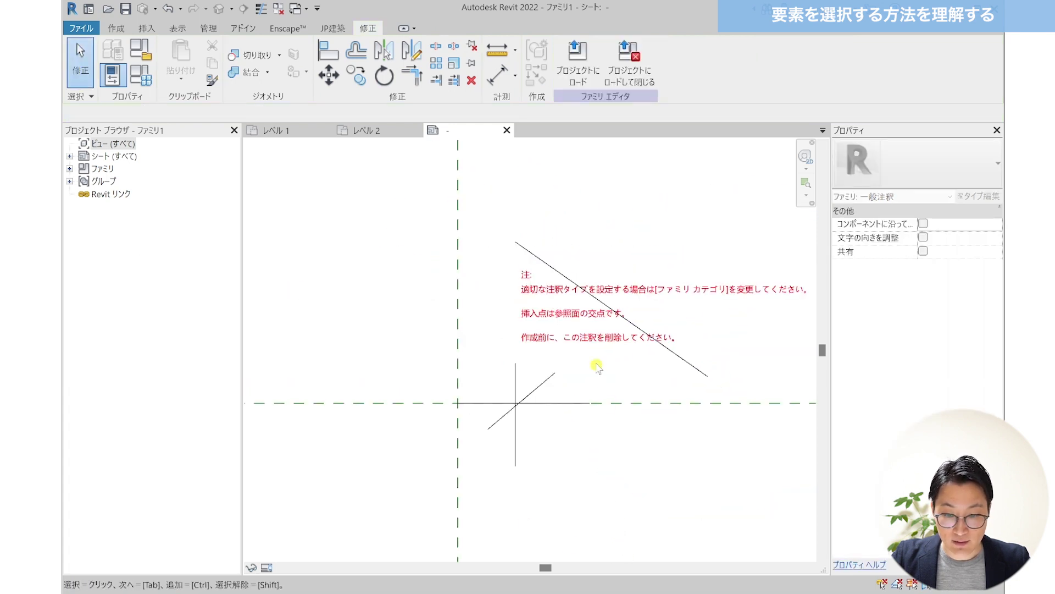
{"action": "left_click", "coordinate": [642, 309]}
{"action": "left_click", "coordinate": [684, 292]}
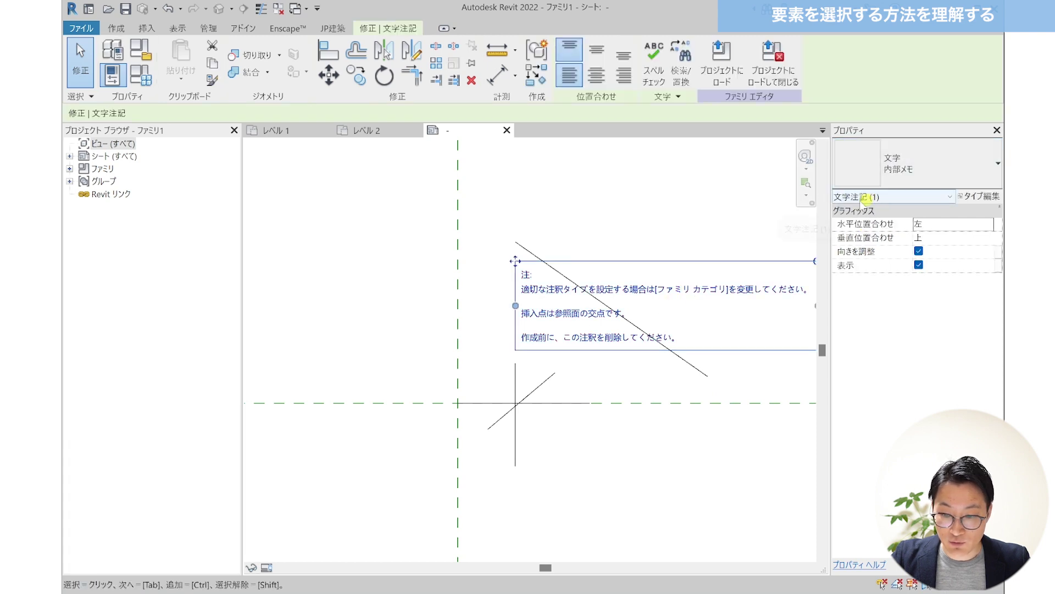
{"action": "left_click", "coordinate": [605, 231]}
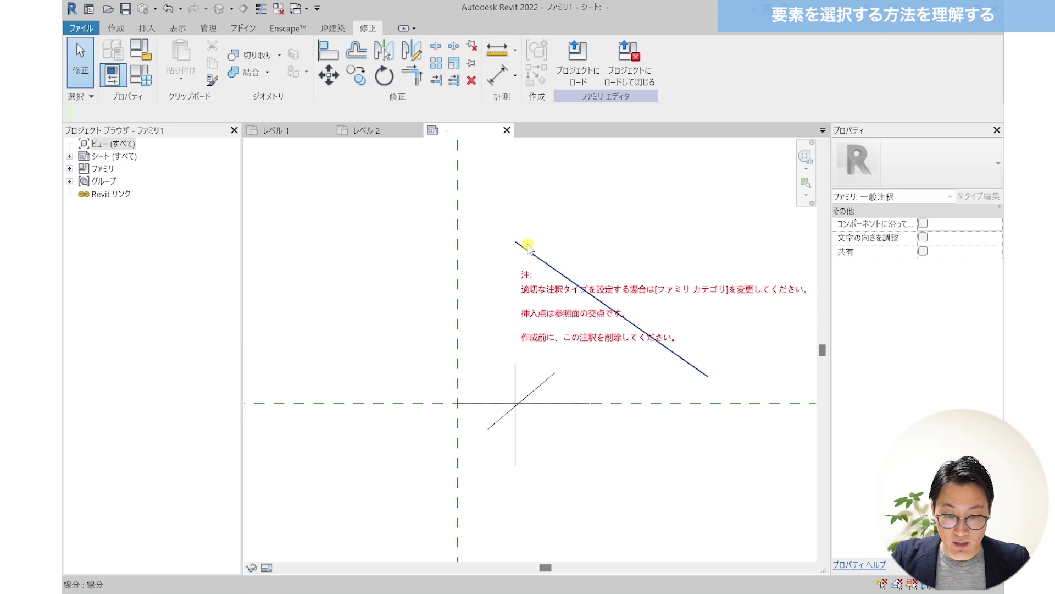
{"action": "left_click", "coordinate": [527, 245]}
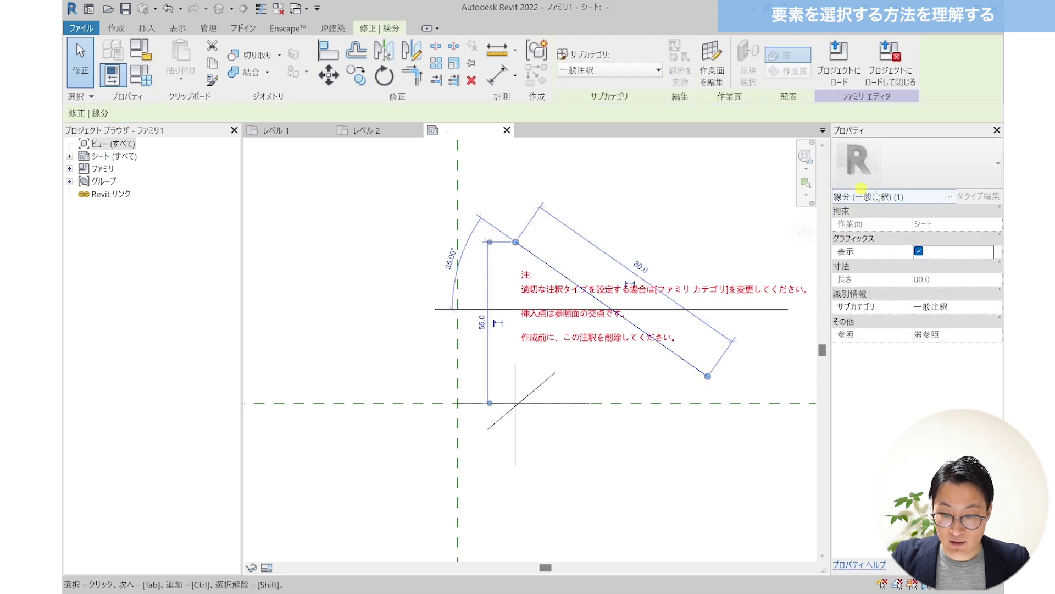
{"action": "left_click", "coordinate": [620, 189]}
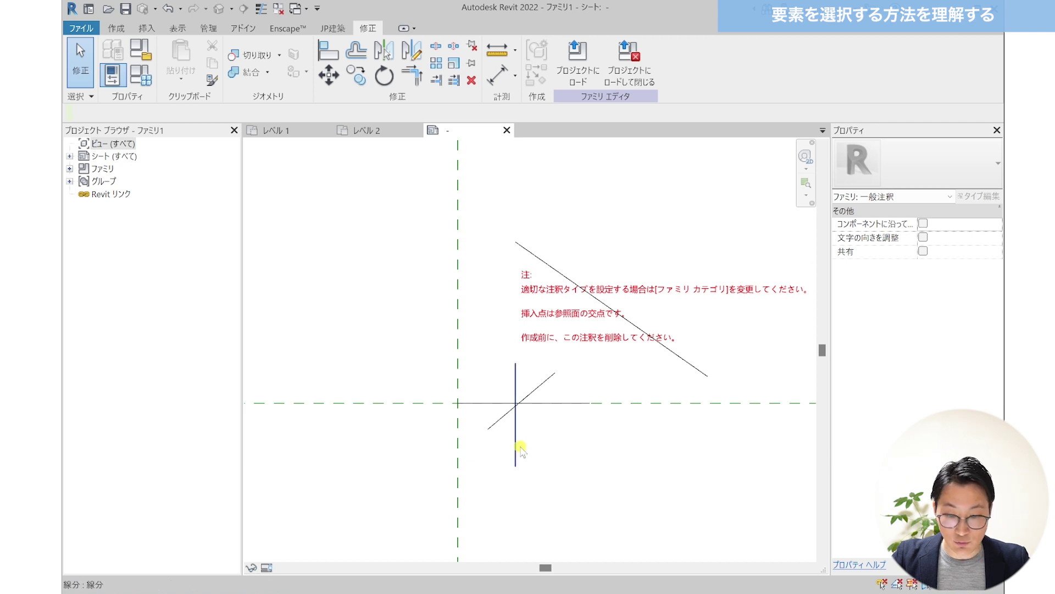
{"action": "scroll", "coordinate": [521, 437], "scroll_direction": "up", "scroll_amount": 1}
{"action": "scroll", "coordinate": [533, 341], "scroll_direction": "up", "scroll_amount": 2}
{"action": "scroll", "coordinate": [538, 325], "scroll_direction": "up", "scroll_amount": 1}
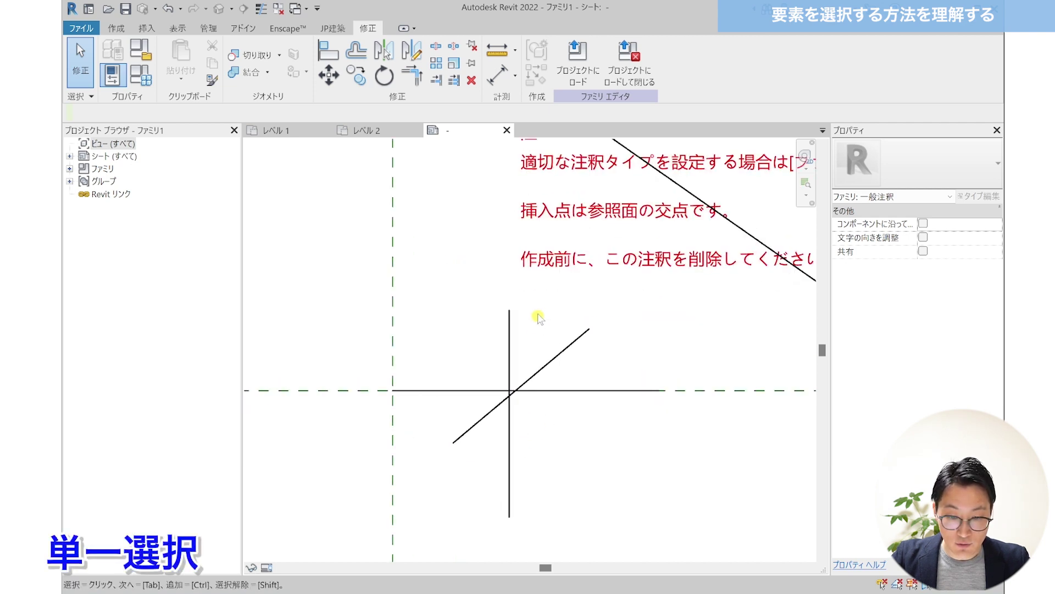
{"action": "left_click", "coordinate": [509, 336]}
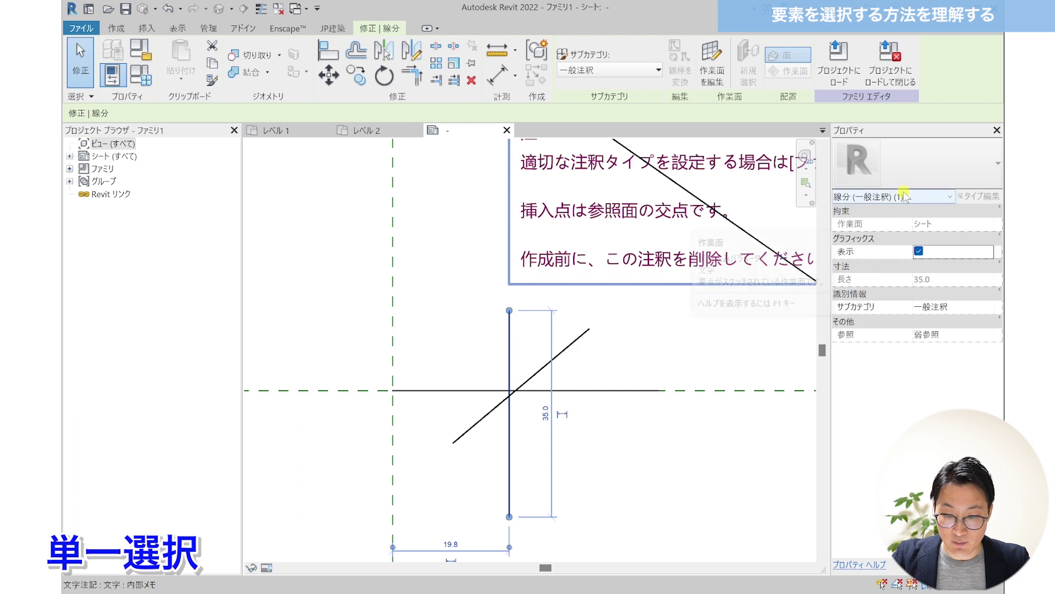
{"action": "left_click", "coordinate": [464, 345]}
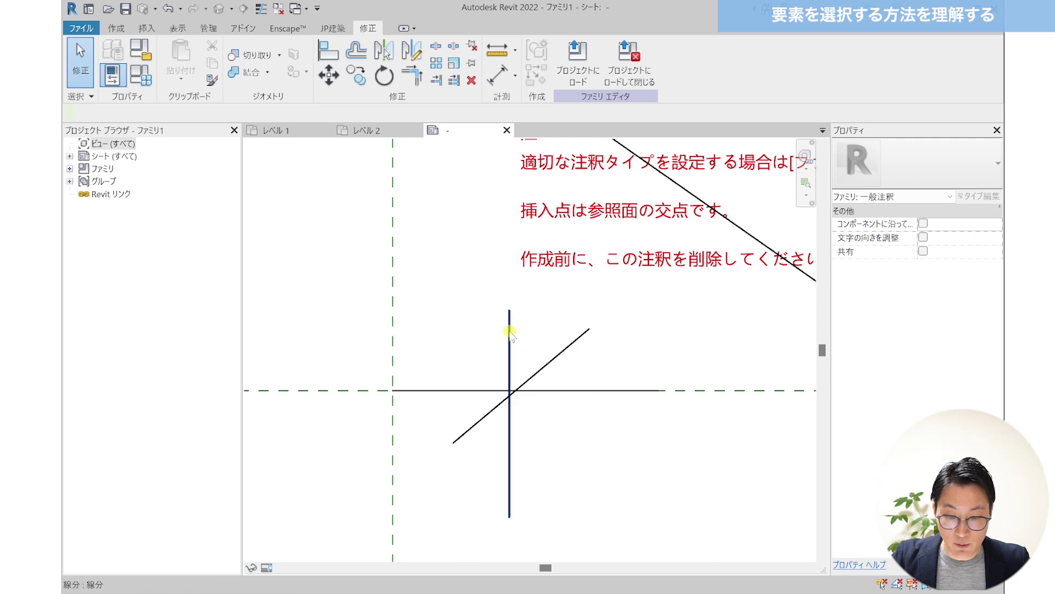
{"action": "left_click", "coordinate": [82, 30]}
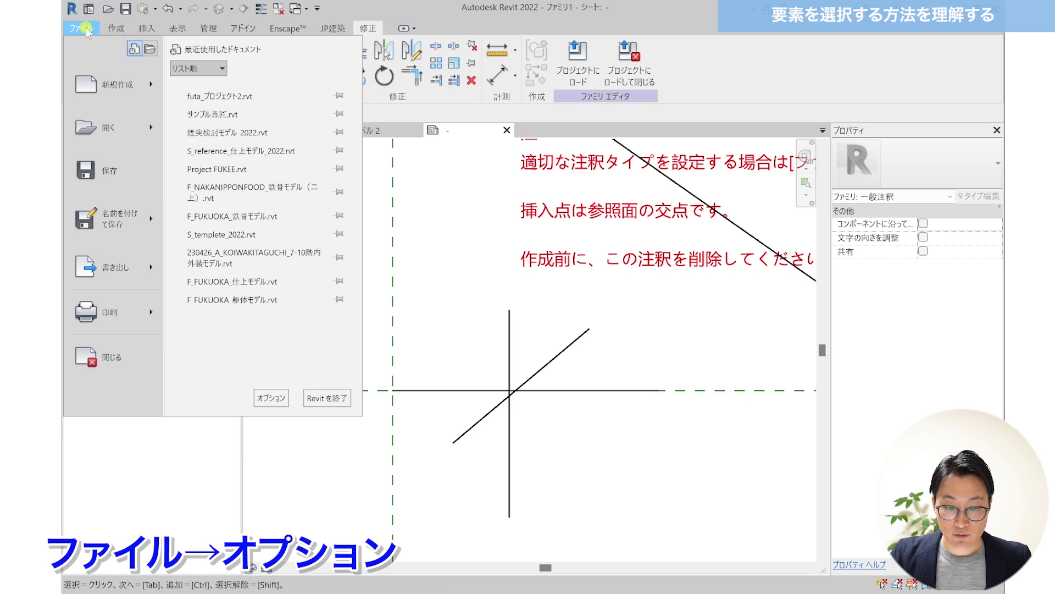
In Options > Graphics, set the selection and pre-selection colours to red and apply.
{"action": "left_click", "coordinate": [258, 398]}
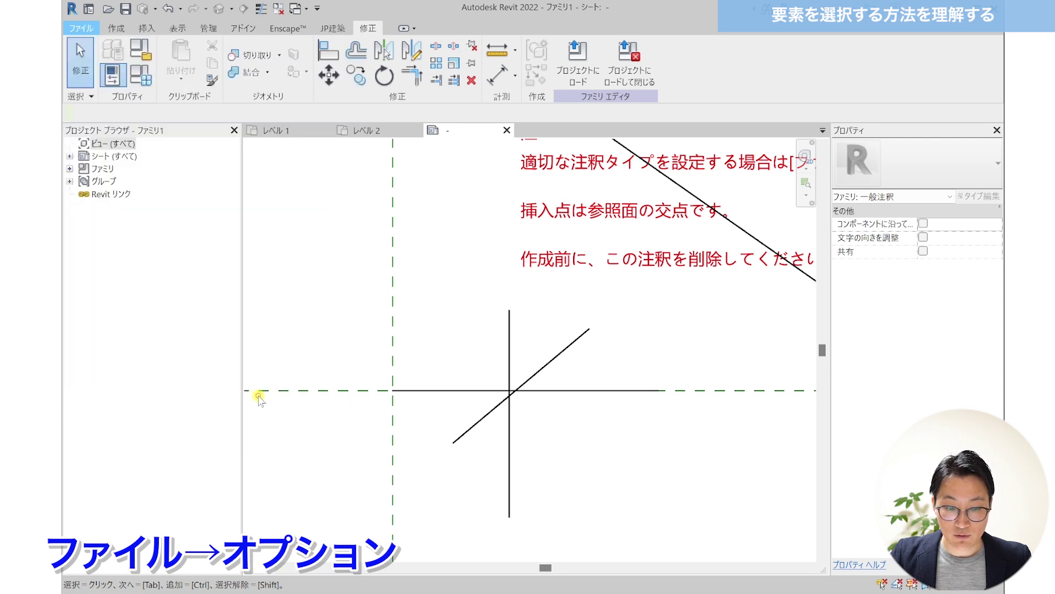
{"action": "left_click", "coordinate": [413, 64]}
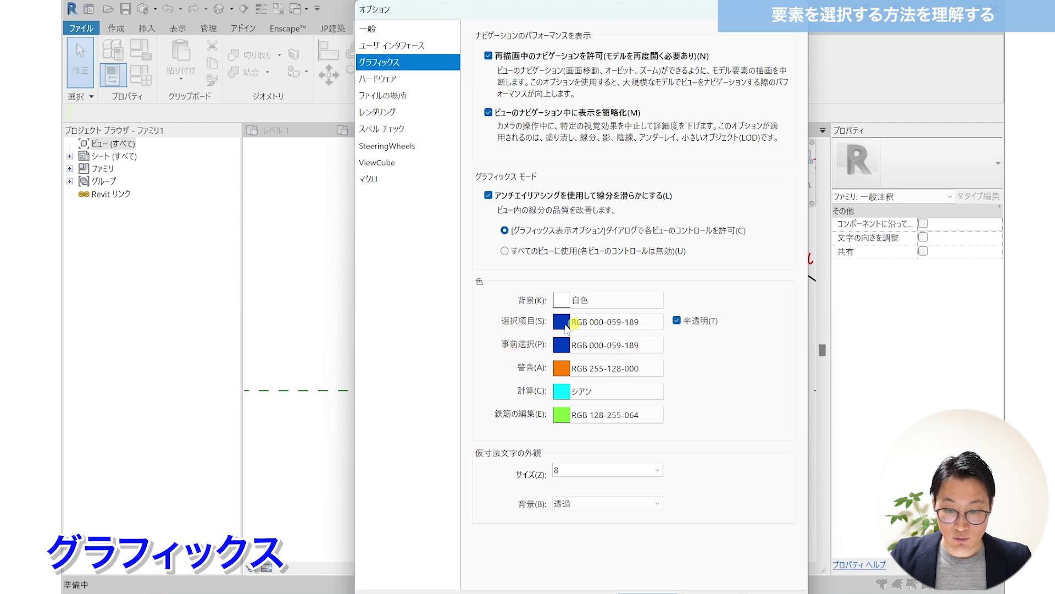
{"action": "left_click", "coordinate": [563, 322]}
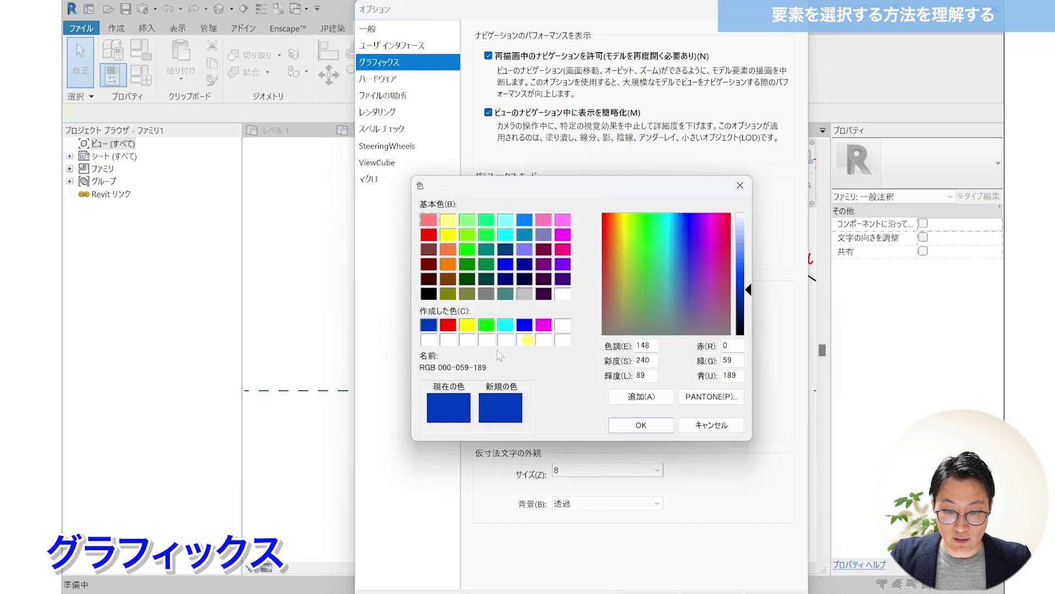
{"action": "left_click", "coordinate": [448, 325]}
{"action": "left_click", "coordinate": [630, 425]}
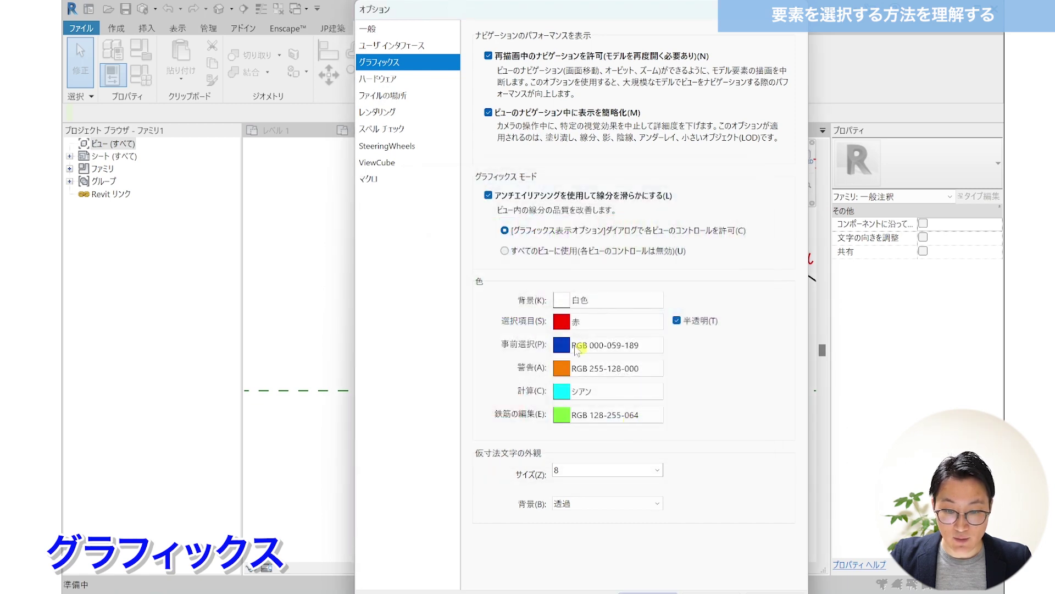
{"action": "left_click", "coordinate": [566, 348]}
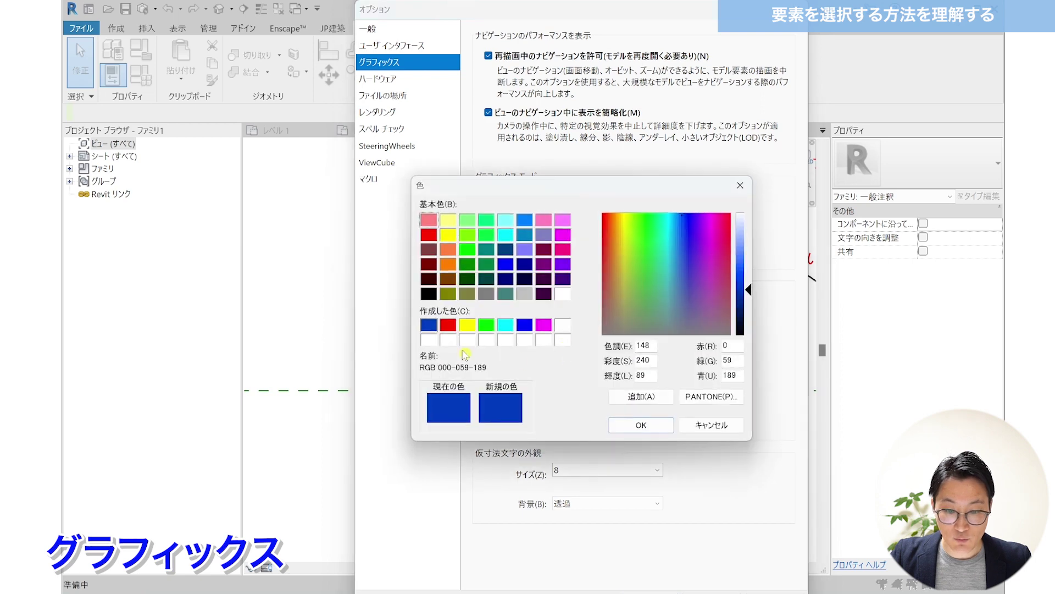
{"action": "left_click", "coordinate": [446, 326]}
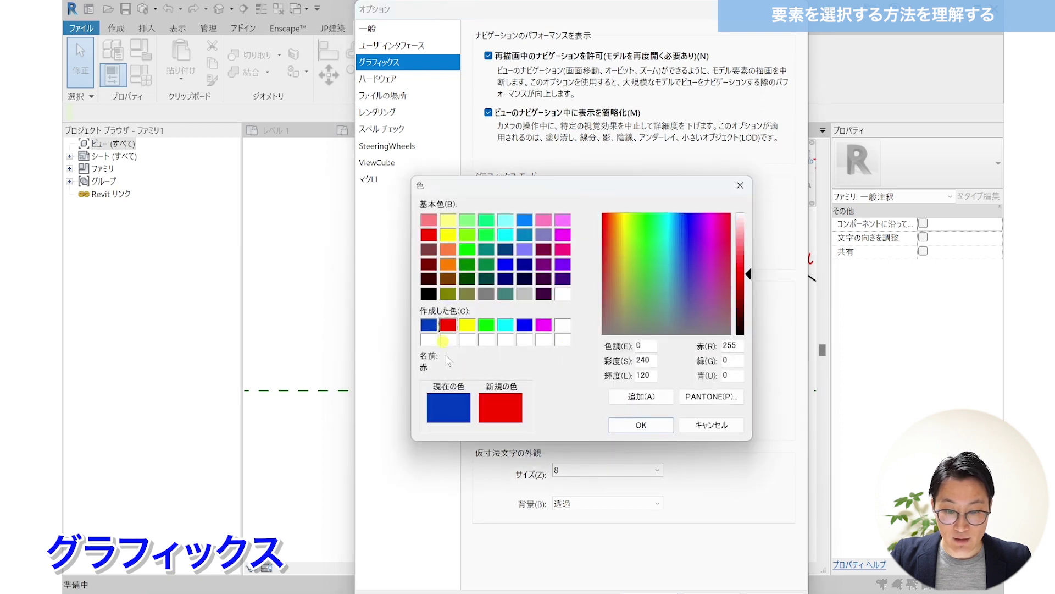
{"action": "left_click", "coordinate": [637, 425]}
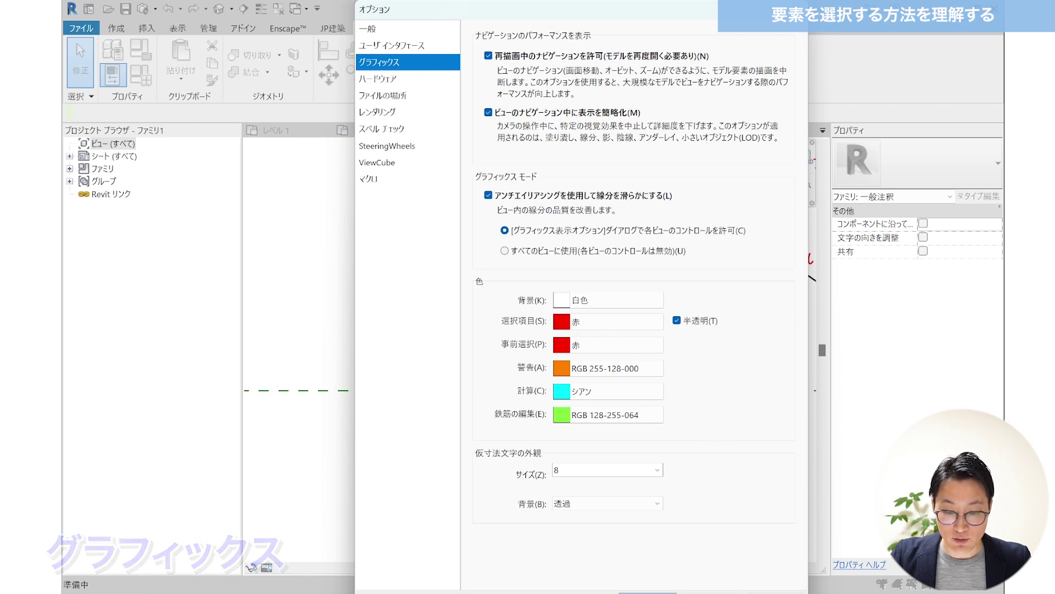
{"action": "key", "text": "Return"}
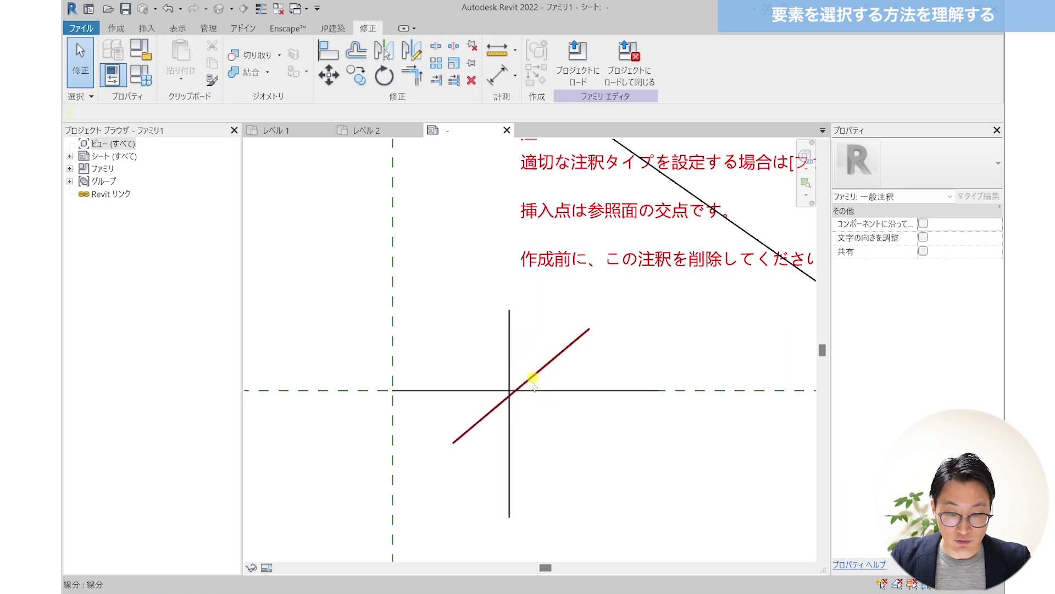
Select, deselect, then reselect the vertical line to show it highlighted in red.
{"action": "scroll", "coordinate": [533, 372], "scroll_direction": "up", "scroll_amount": 1}
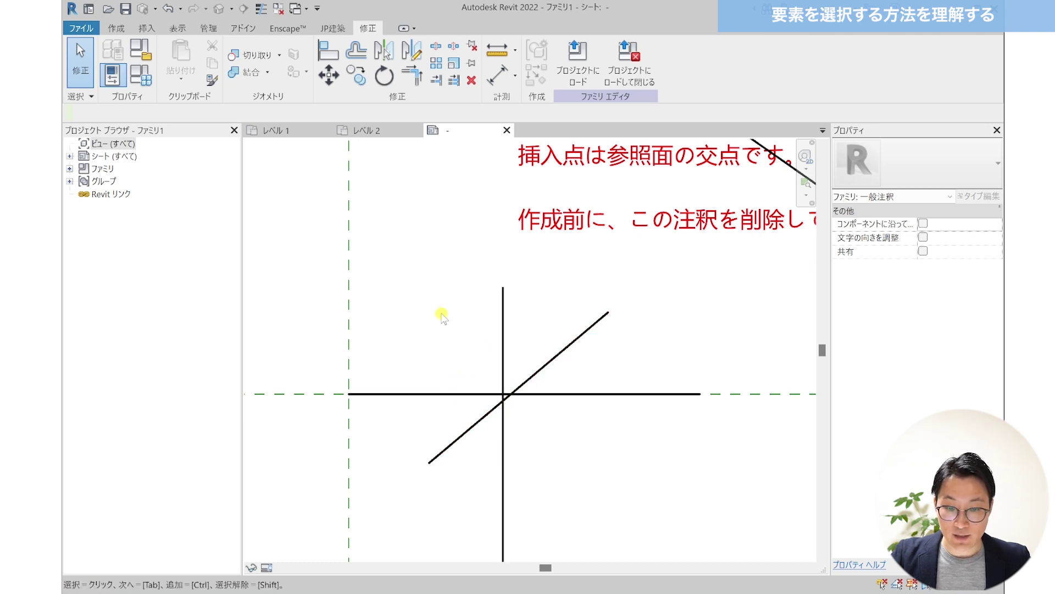
{"action": "left_click", "coordinate": [502, 325]}
{"action": "scroll", "coordinate": [477, 352], "scroll_direction": "down", "scroll_amount": 1}
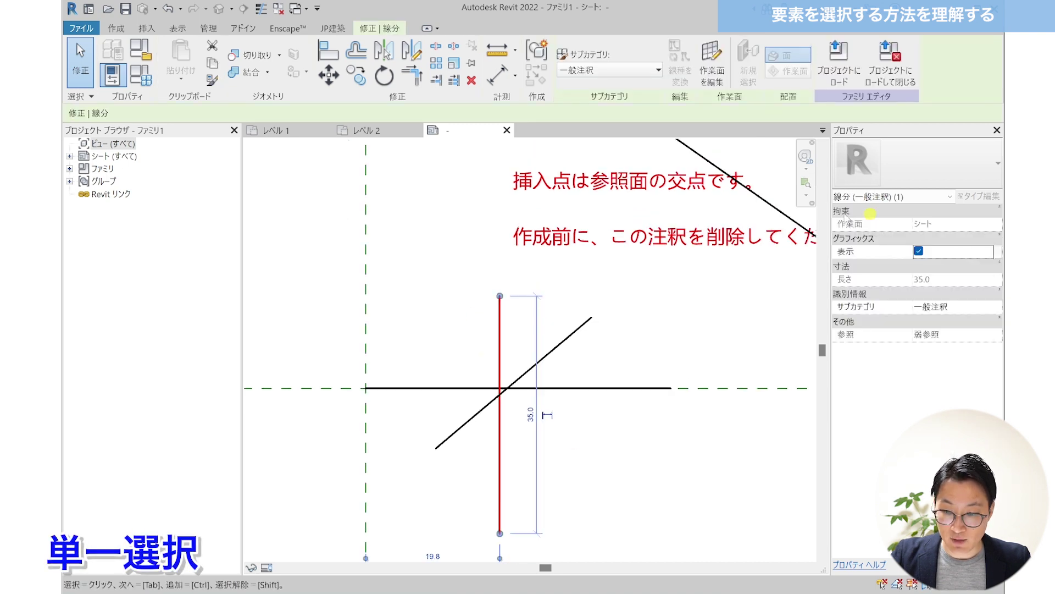
{"action": "left_click", "coordinate": [411, 312]}
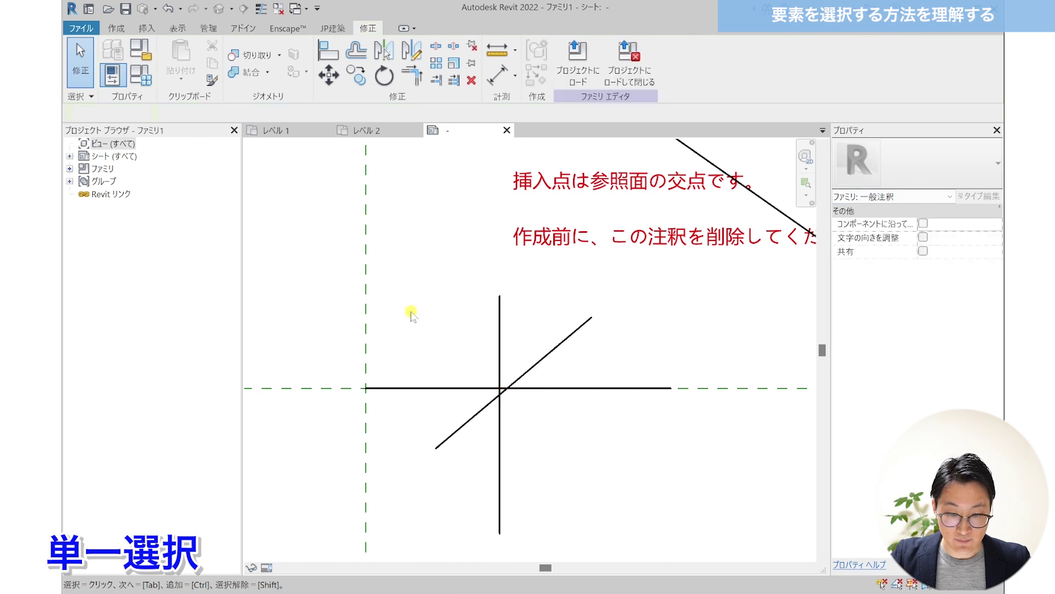
{"action": "left_click", "coordinate": [500, 336]}
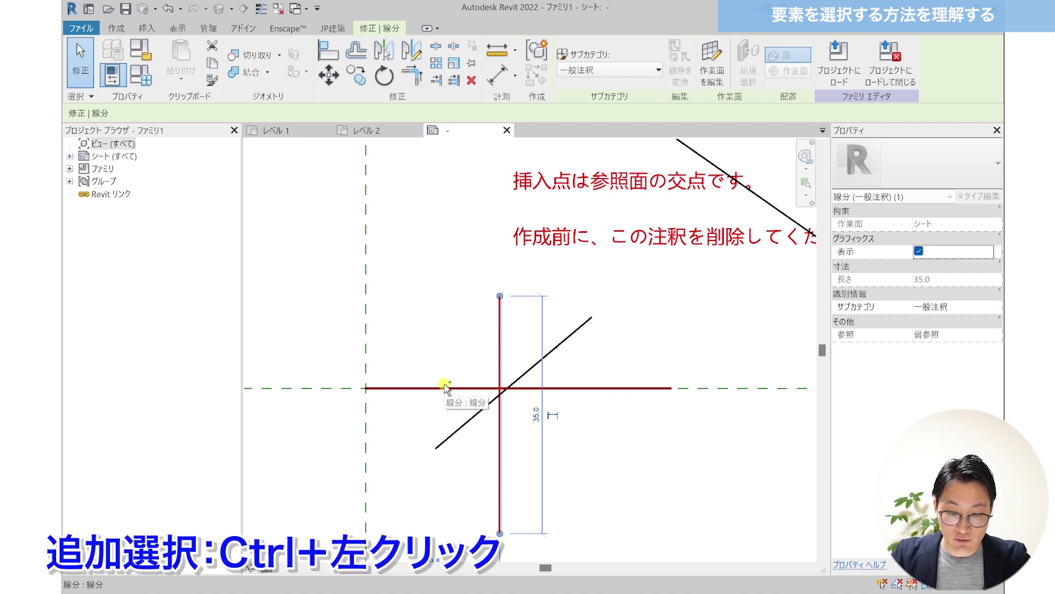
{"action": "left_click", "coordinate": [445, 387], "text": "ctrl"}
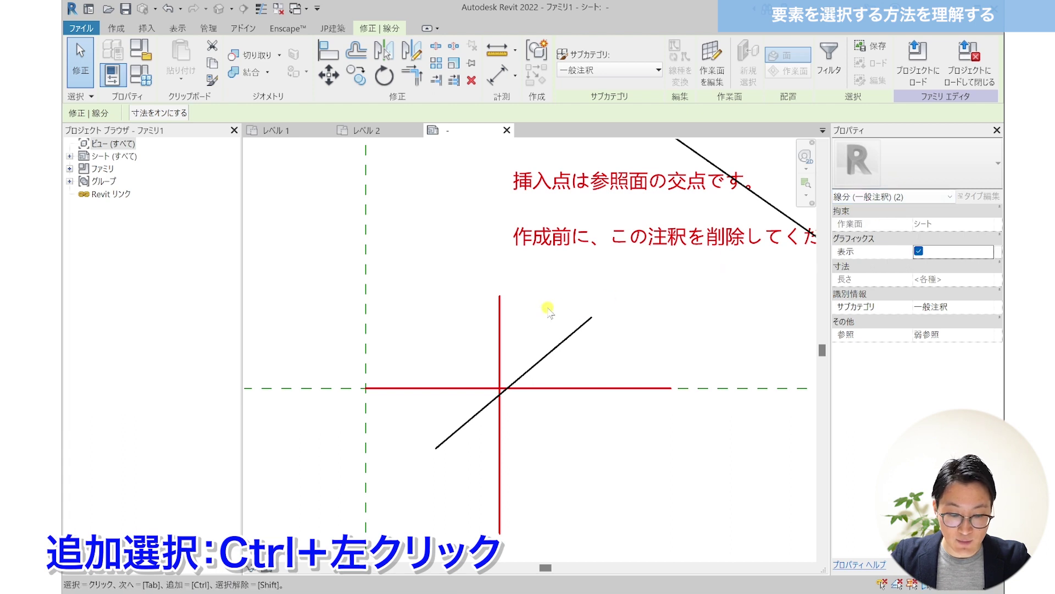
{"action": "left_click", "coordinate": [550, 348], "text": "ctrl"}
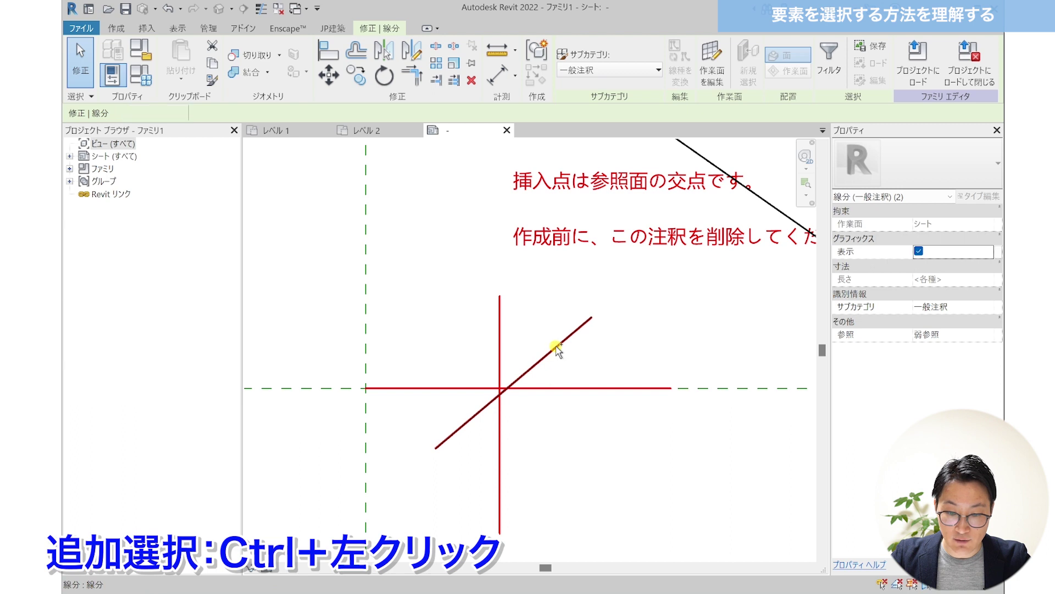
{"action": "left_click", "coordinate": [556, 348], "text": "ctrl"}
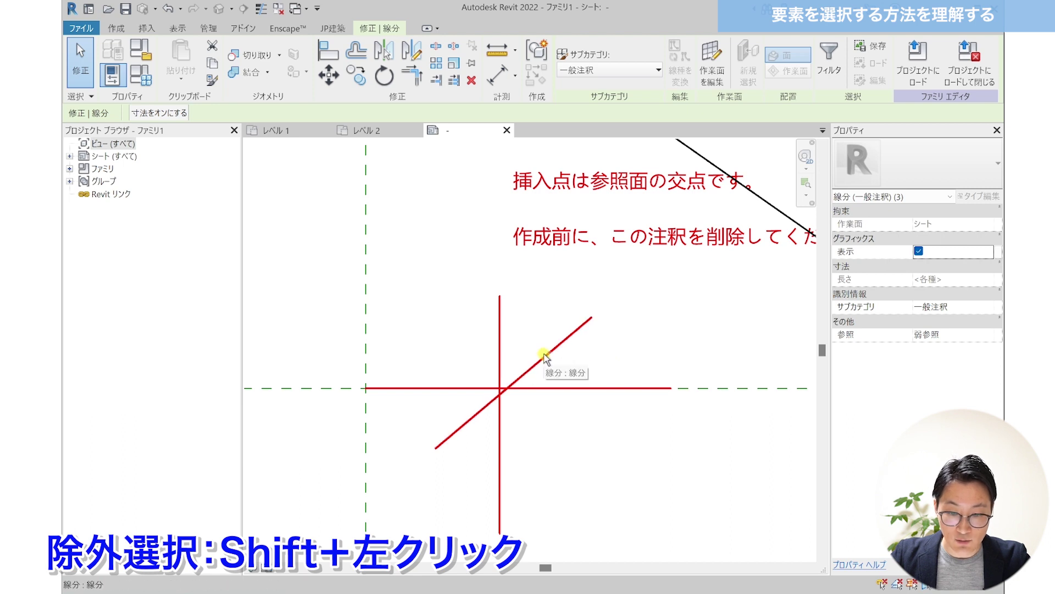
{"action": "left_click", "coordinate": [544, 356], "text": "shift"}
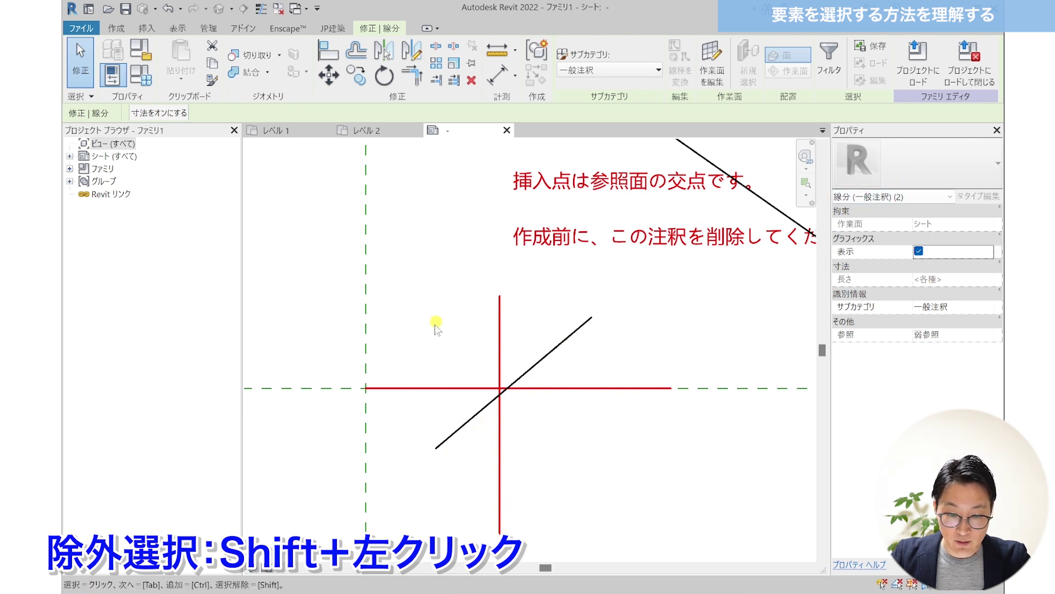
{"action": "left_click", "coordinate": [415, 388], "text": "shift"}
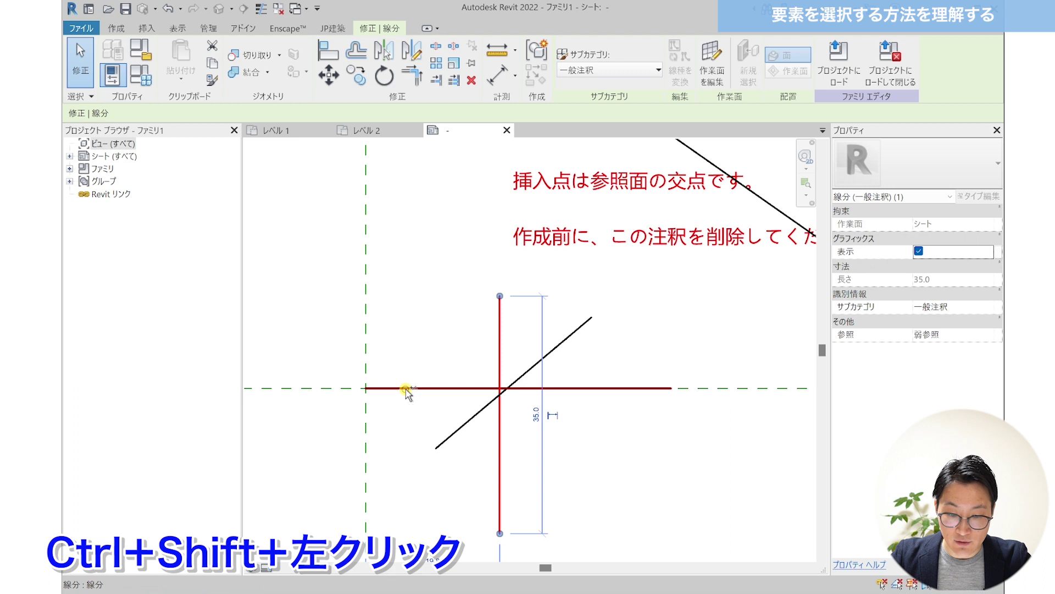
{"action": "left_click", "coordinate": [447, 389], "text": "ctrl"}
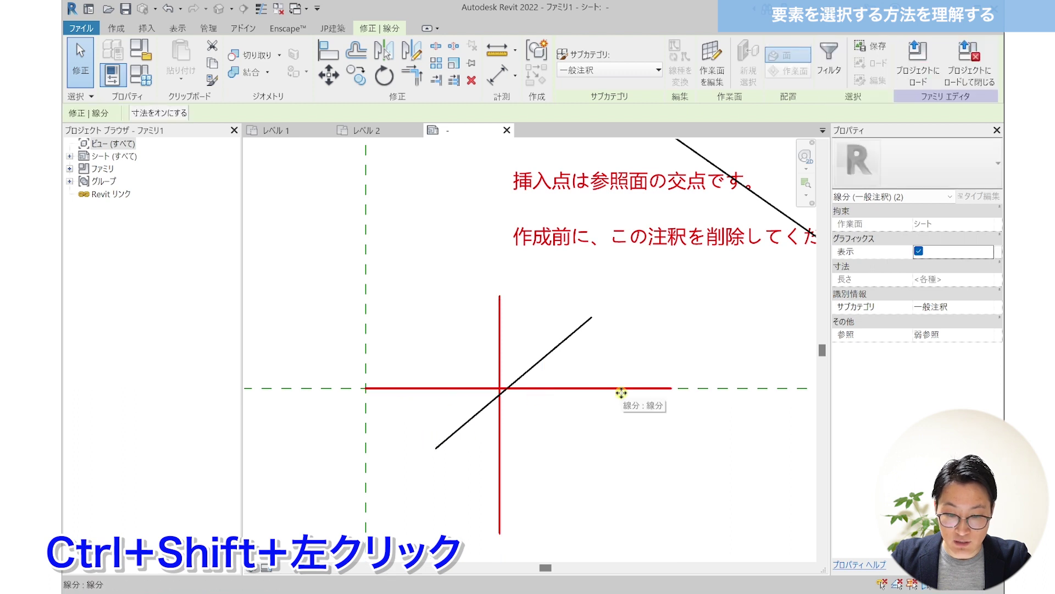
Toggle the diagonal, horizontal and vertical lines out of the selection, then select and deselect the diagonal.
{"action": "left_click", "coordinate": [561, 344], "text": "ctrl"}
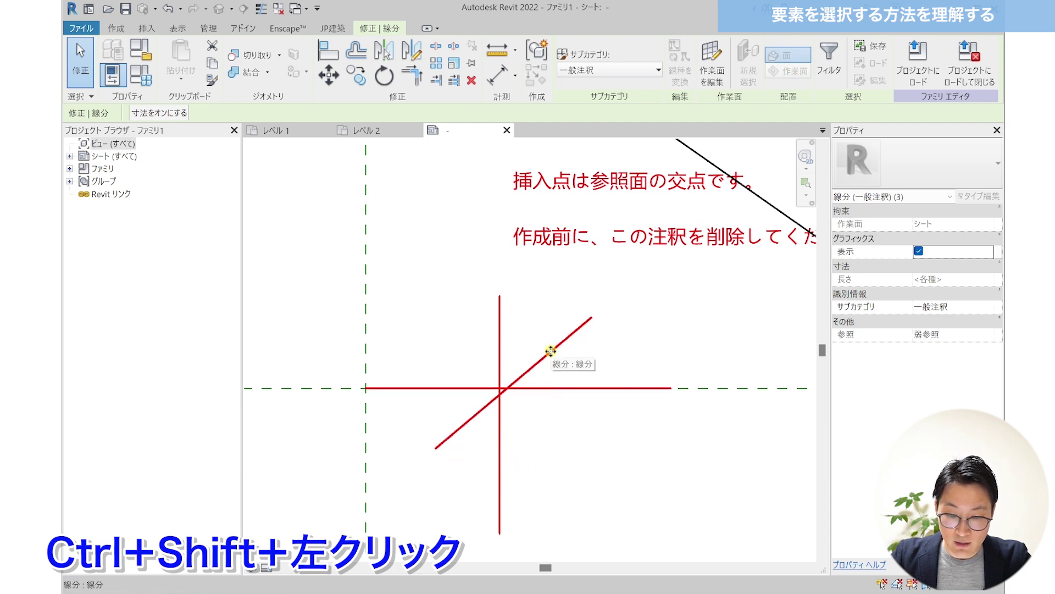
{"action": "left_click", "coordinate": [565, 343], "text": "ctrl+shift"}
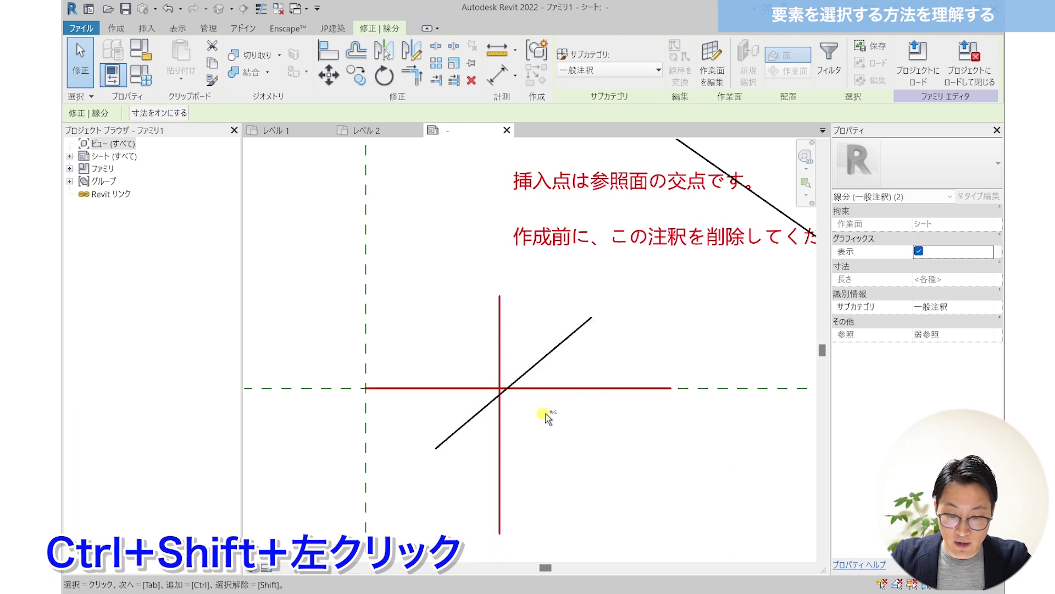
{"action": "left_click", "coordinate": [511, 387], "text": "ctrl+shift"}
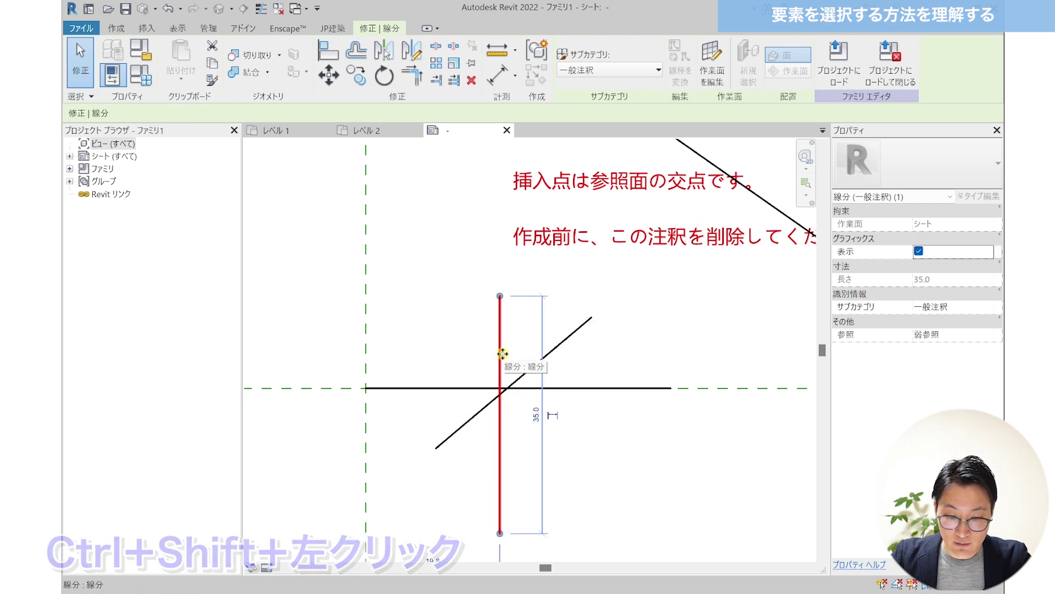
{"action": "left_click", "coordinate": [502, 353], "text": "ctrl+shift"}
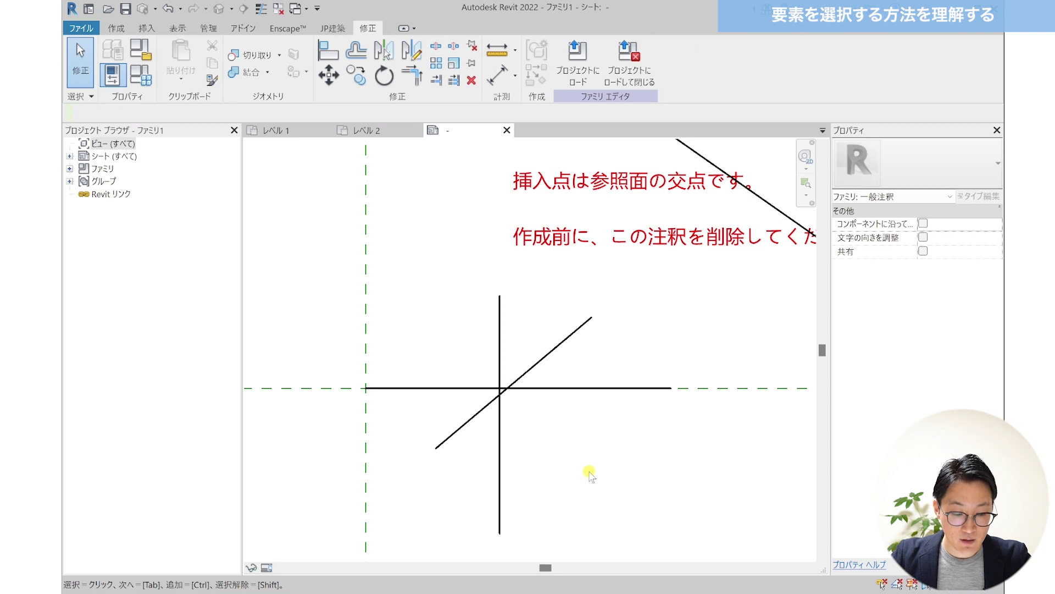
{"action": "left_click", "coordinate": [539, 364]}
{"action": "left_click", "coordinate": [578, 455]}
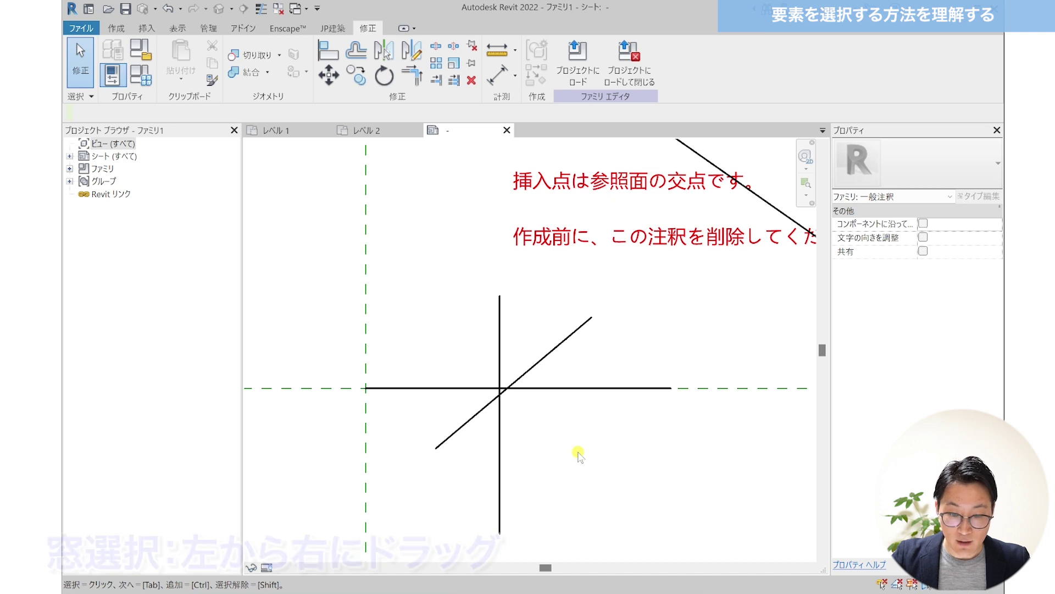
{"action": "scroll", "coordinate": [578, 441], "scroll_direction": "down", "scroll_amount": 1}
{"action": "middle_click_drag", "start_coordinate": [560, 446], "coordinate": [573, 437]}
{"action": "scroll", "coordinate": [574, 437], "scroll_direction": "down", "scroll_amount": 1}
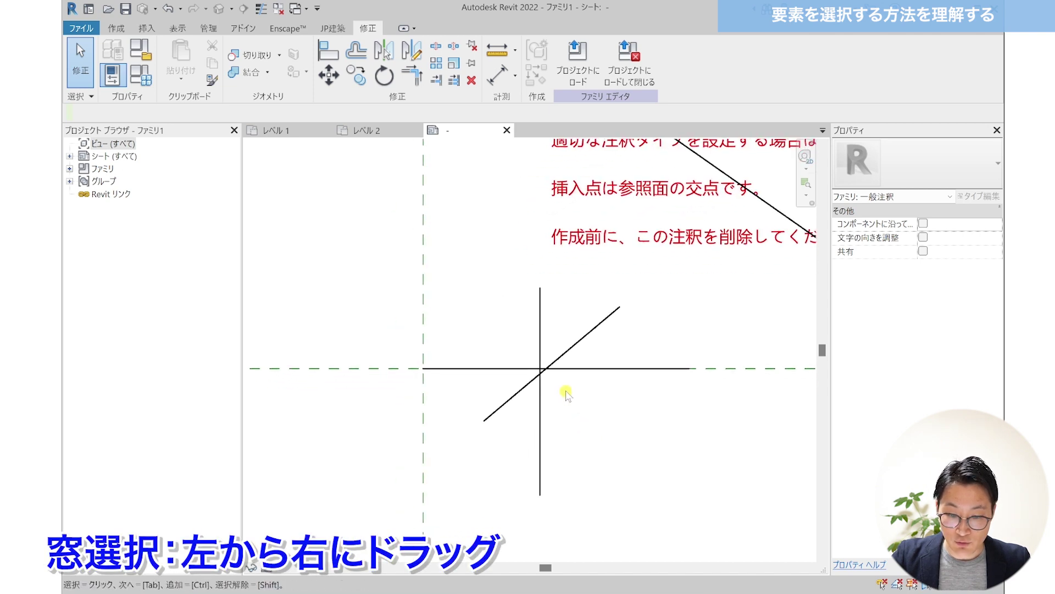
{"action": "scroll", "coordinate": [565, 389], "scroll_direction": "up", "scroll_amount": 2}
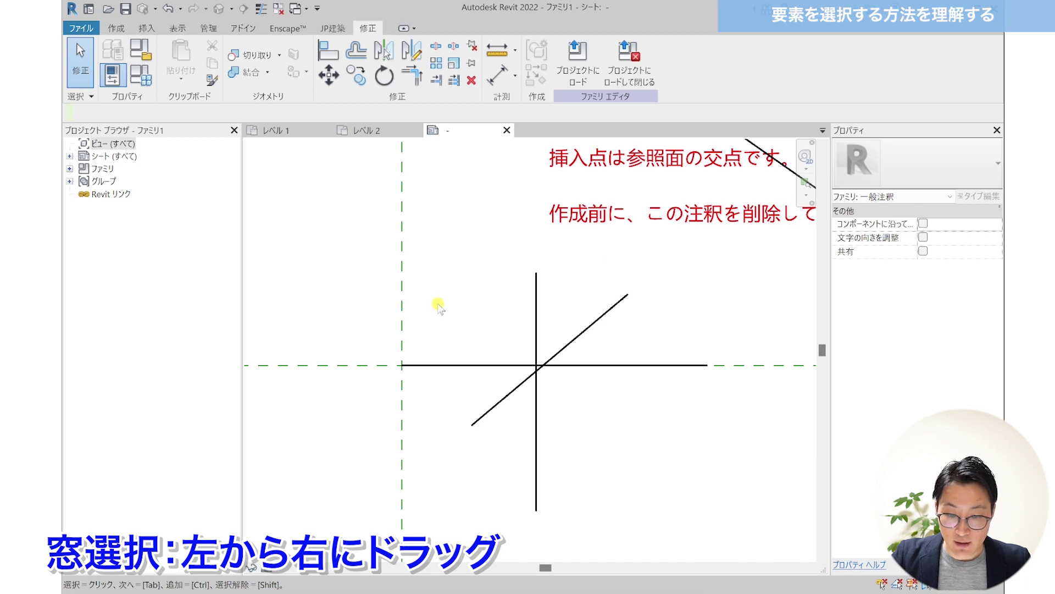
{"action": "left_click_drag", "start_coordinate": [437, 302], "coordinate": [611, 455]}
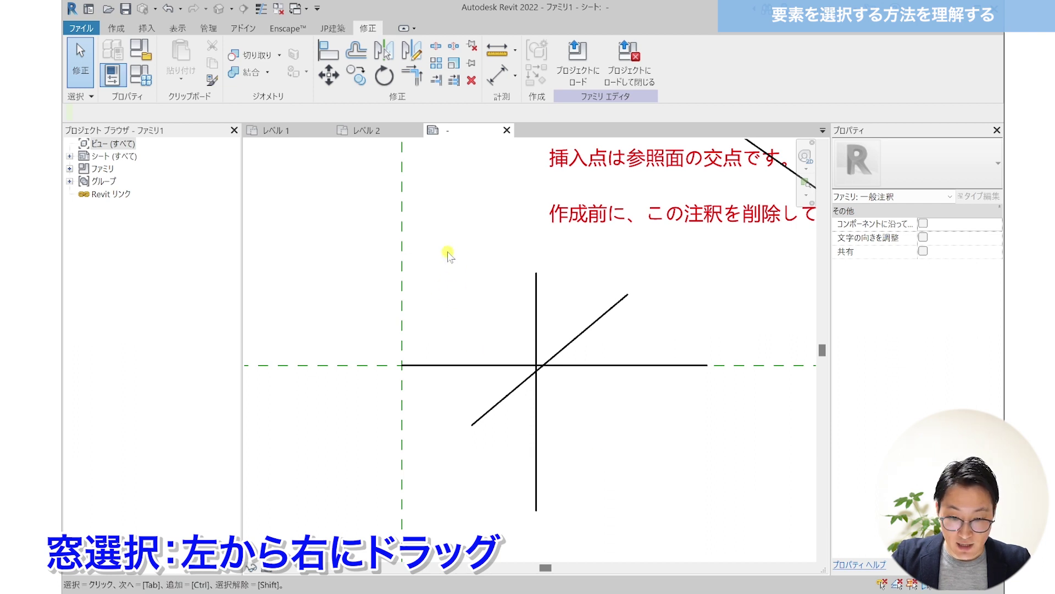
{"action": "mouse_move", "coordinate": [446, 242]}
{"action": "left_mouse_down"}
{"action": "mouse_move", "coordinate": [424, 295]}
{"action": "mouse_move", "coordinate": [608, 441]}
{"action": "mouse_move", "coordinate": [655, 464]}
{"action": "mouse_move", "coordinate": [607, 422]}
{"action": "mouse_move", "coordinate": [650, 461]}
{"action": "left_mouse_up"}
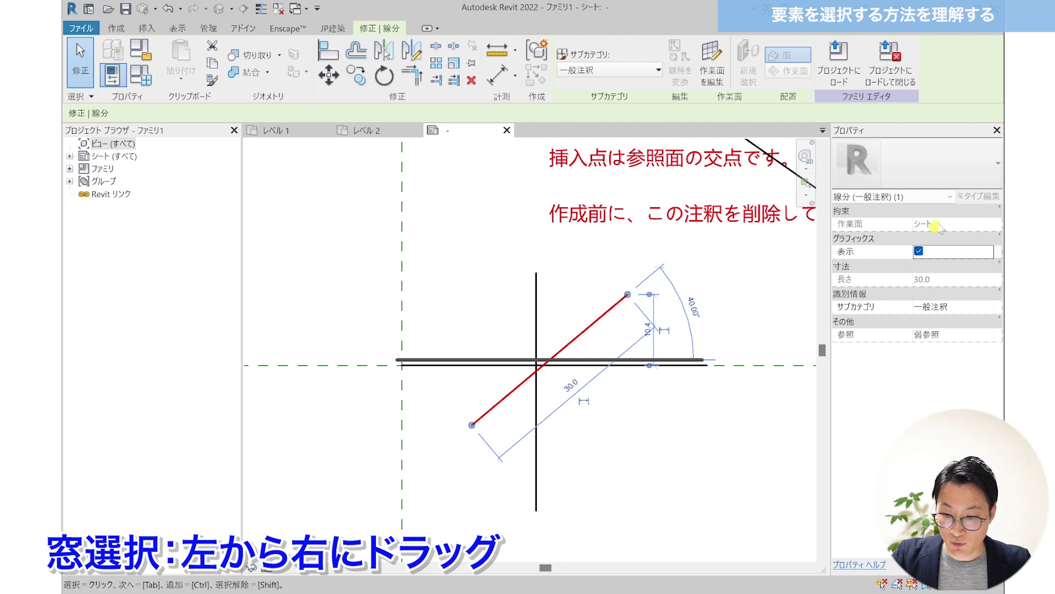
{"action": "left_click", "coordinate": [652, 434]}
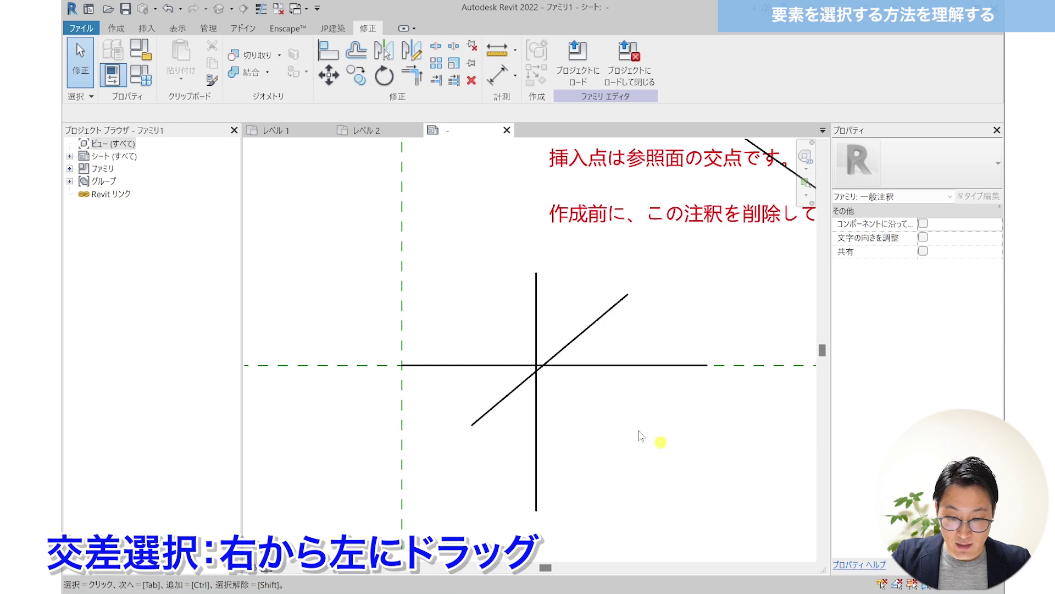
{"action": "mouse_move", "coordinate": [698, 286]}
{"action": "left_mouse_down"}
{"action": "mouse_move", "coordinate": [568, 348]}
{"action": "mouse_move", "coordinate": [515, 424]}
{"action": "left_mouse_up"}
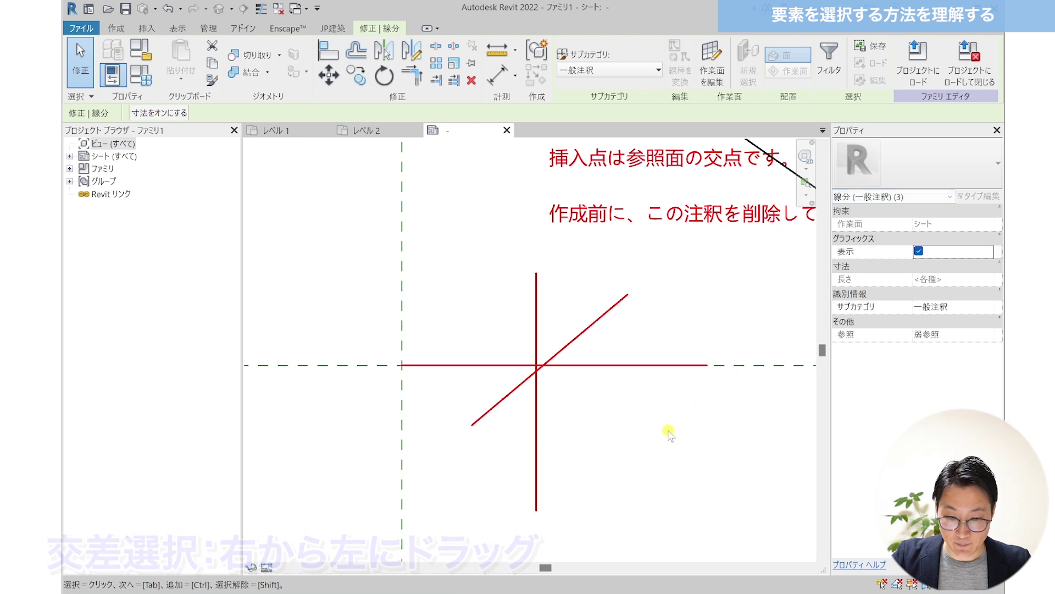
{"action": "left_click", "coordinate": [453, 275]}
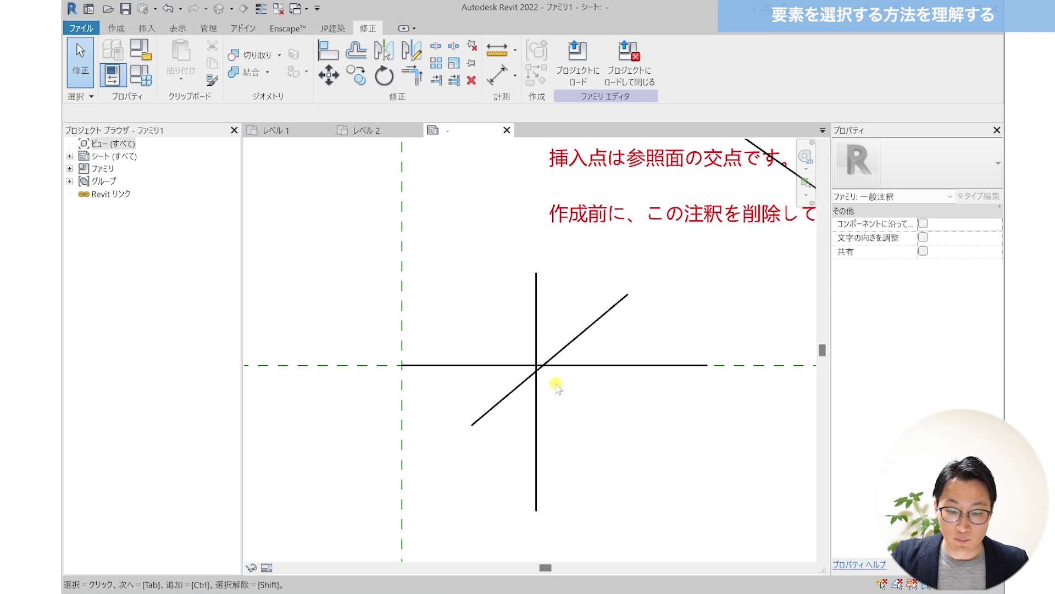
{"action": "scroll", "coordinate": [557, 387], "scroll_direction": "up", "scroll_amount": 2}
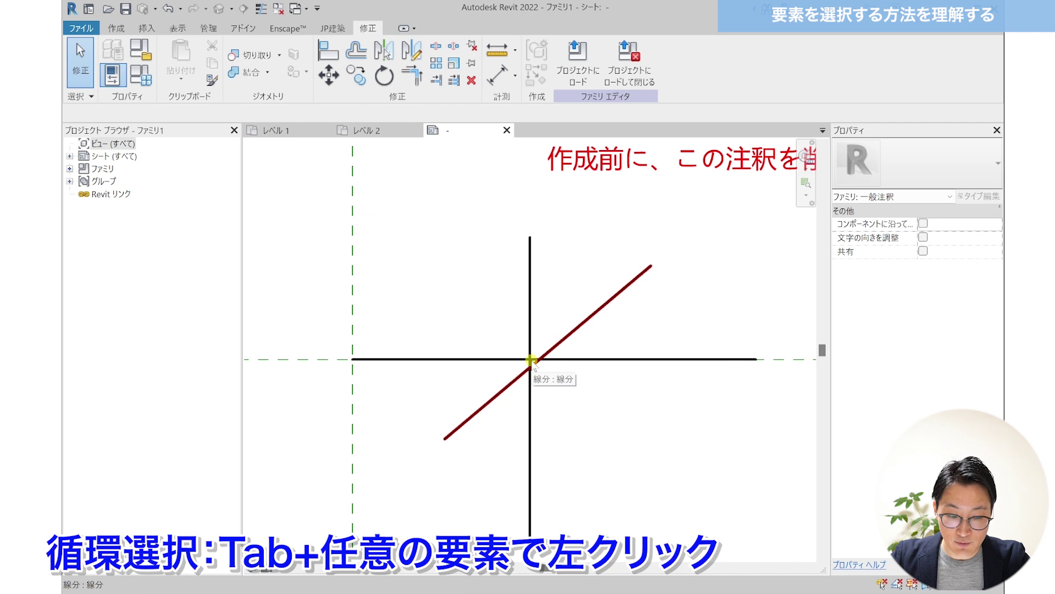
{"action": "key", "text": "Tab"}
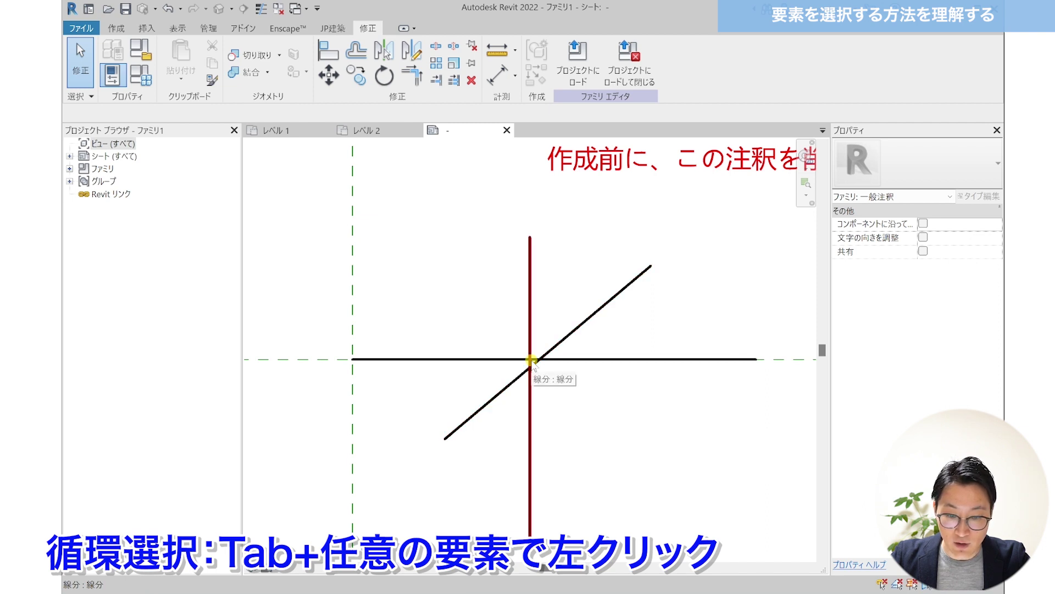
{"action": "key", "text": "Tab"}
{"action": "key", "text": "Tab"}
{"action": "key", "text": "Tab"}
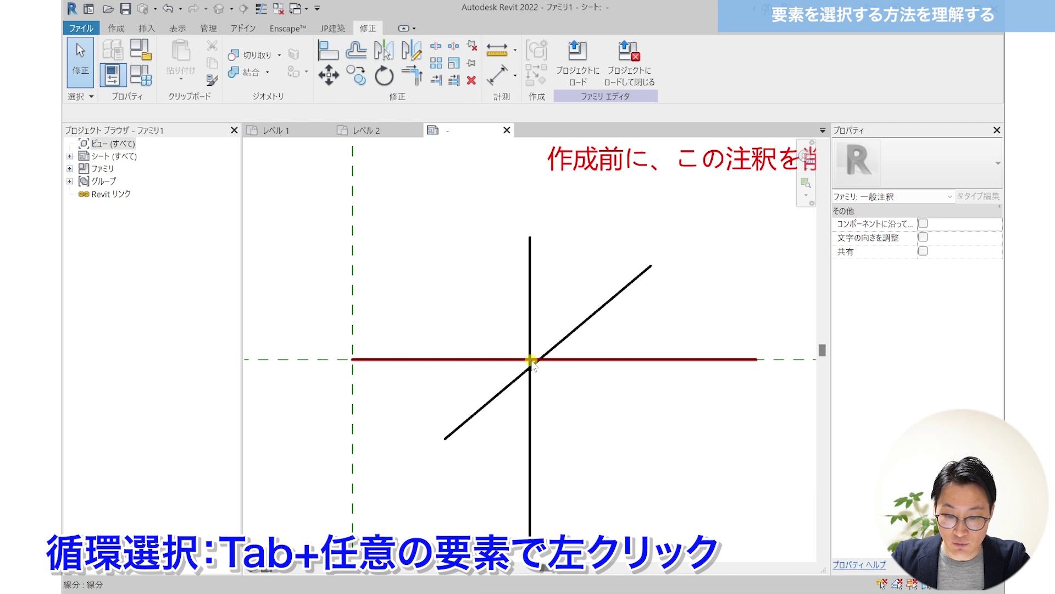
{"action": "left_click", "coordinate": [532, 361]}
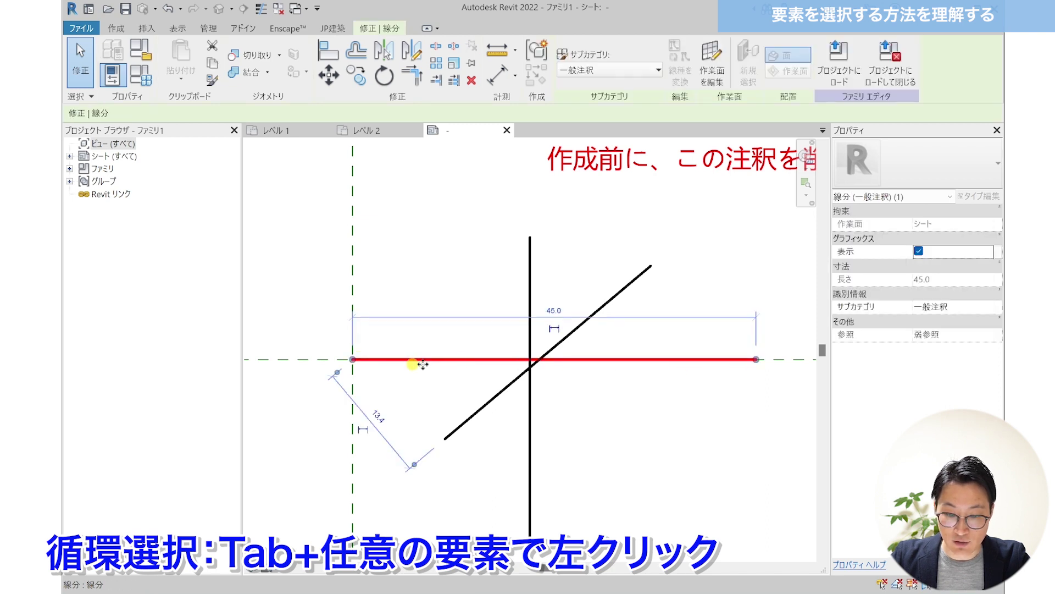
{"action": "left_click", "coordinate": [607, 385]}
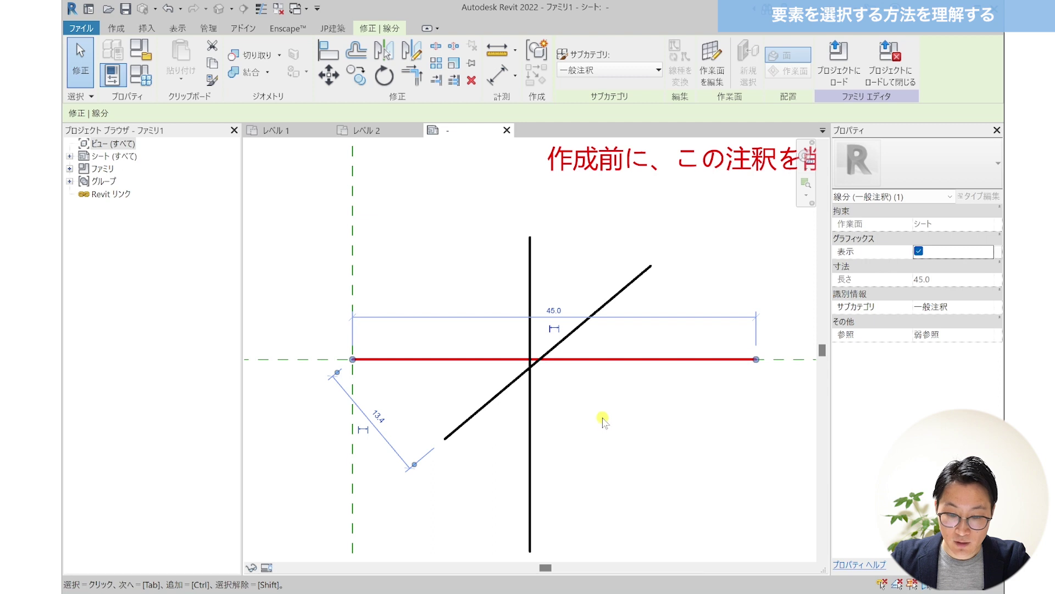
{"action": "scroll", "coordinate": [582, 471], "scroll_direction": "down", "scroll_amount": 2}
{"action": "middle_click_drag", "start_coordinate": [655, 370], "coordinate": [557, 455]}
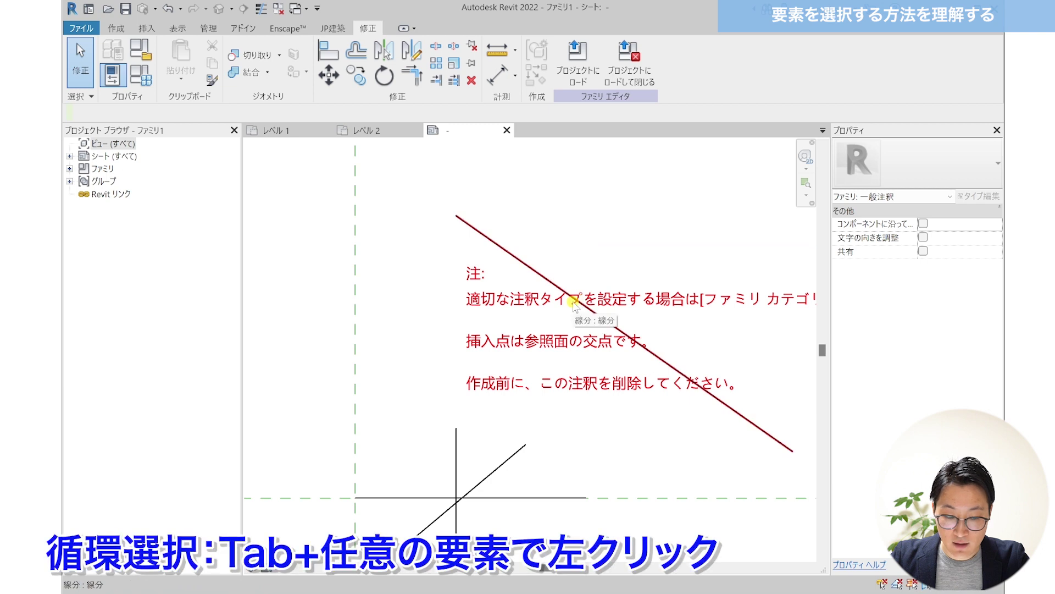
{"action": "key", "text": "Tab"}
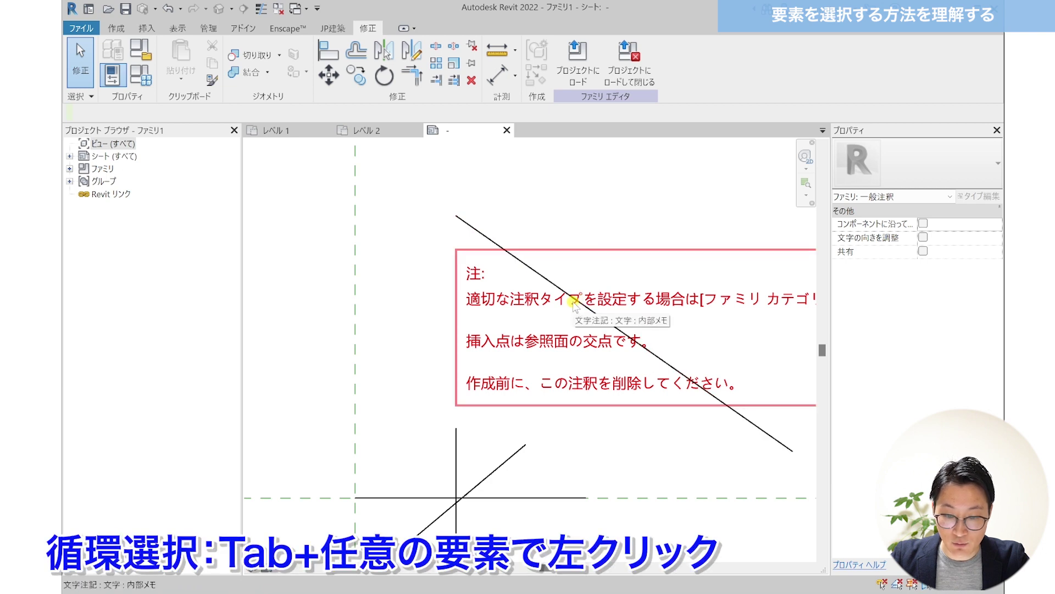
{"action": "key", "text": "Tab"}
{"action": "key", "text": "Tab"}
{"action": "key", "text": "Tab"}
{"action": "key", "text": "Tab"}
{"action": "key", "text": "Tab"}
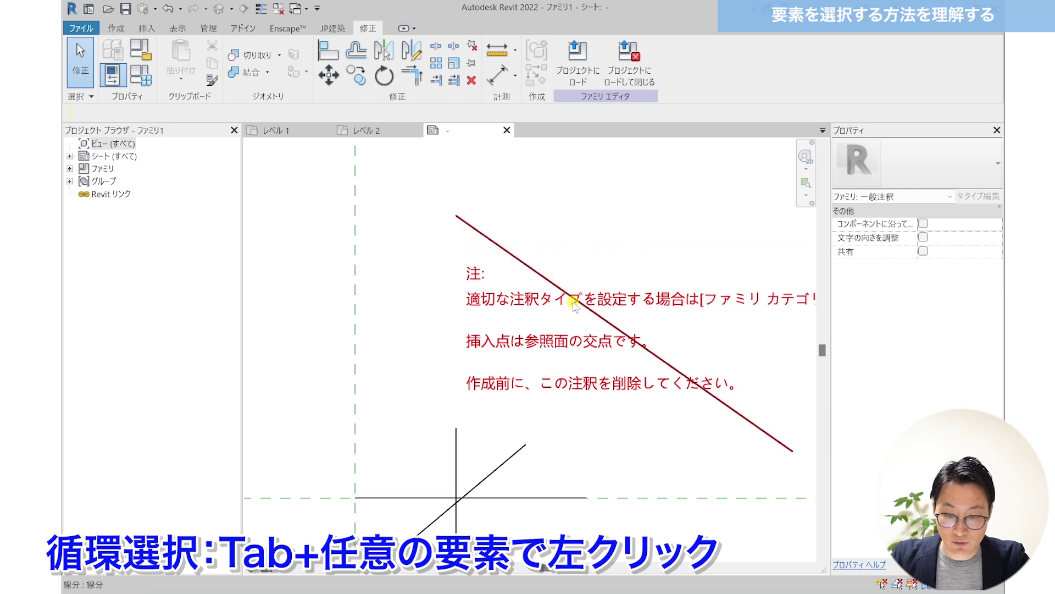
{"action": "key", "text": "Tab"}
{"action": "key", "text": "Tab"}
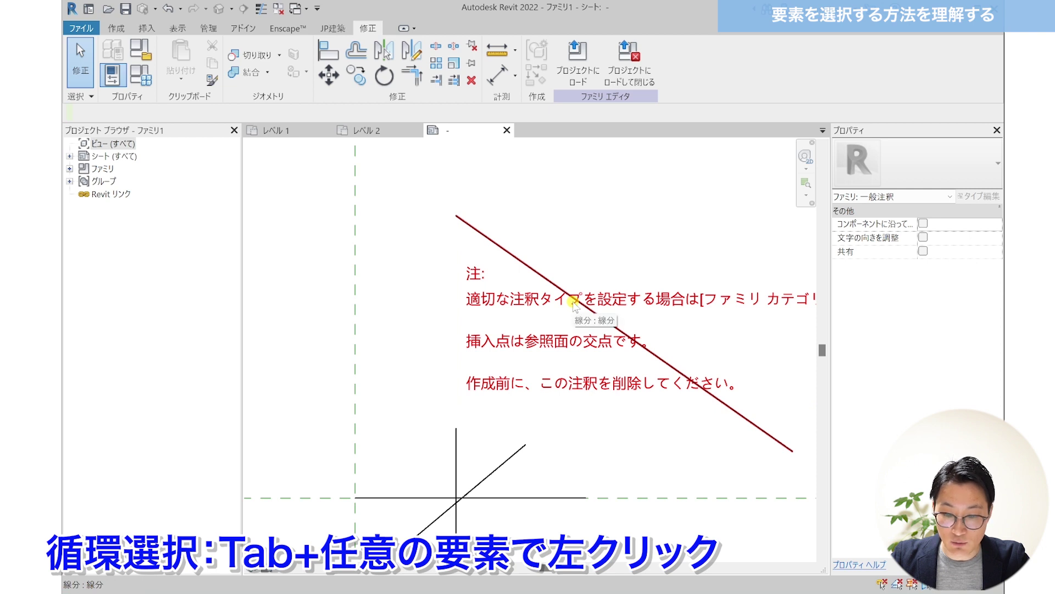
{"action": "key", "text": "Tab"}
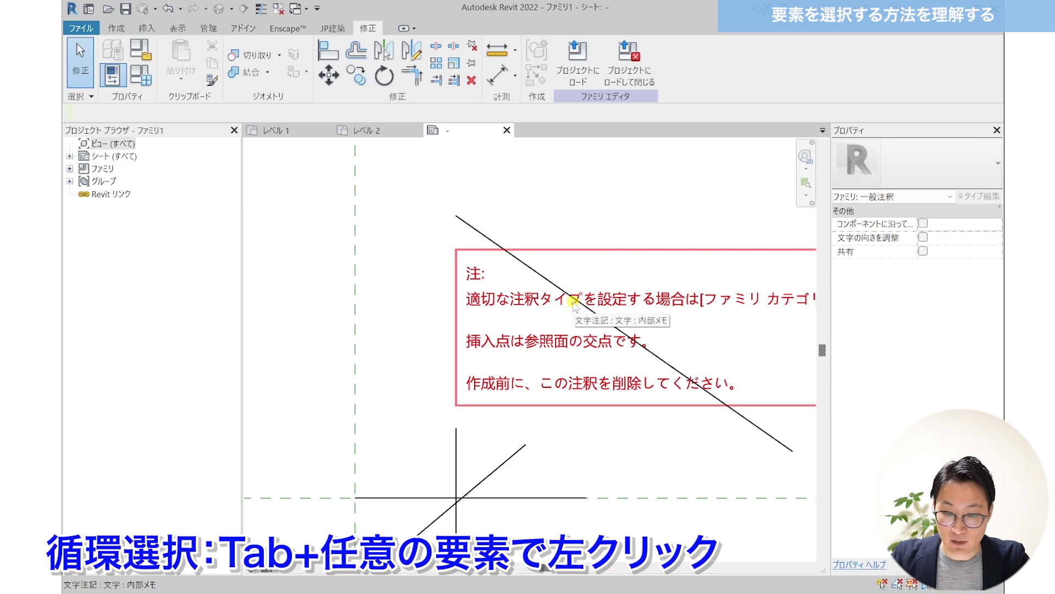
{"action": "left_click", "coordinate": [574, 301]}
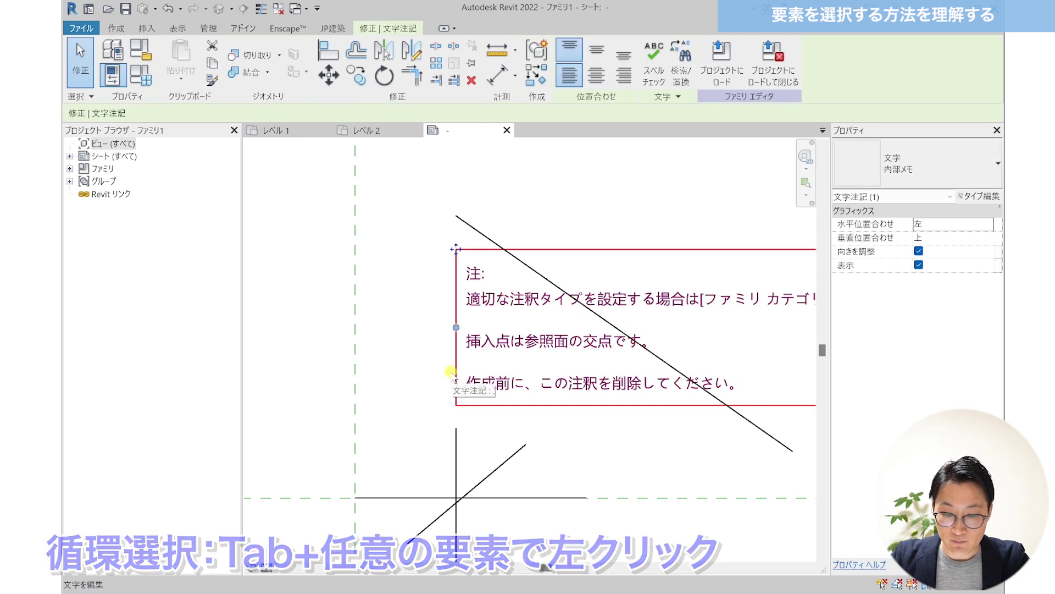
{"action": "scroll", "coordinate": [483, 357], "scroll_direction": "down", "scroll_amount": 1}
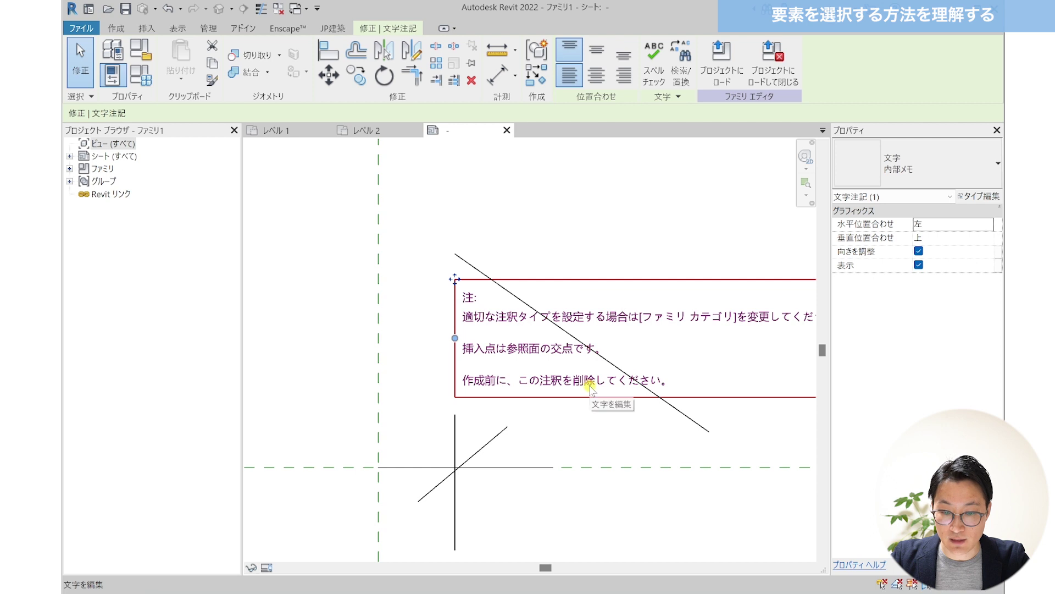
{"action": "left_click", "coordinate": [597, 436]}
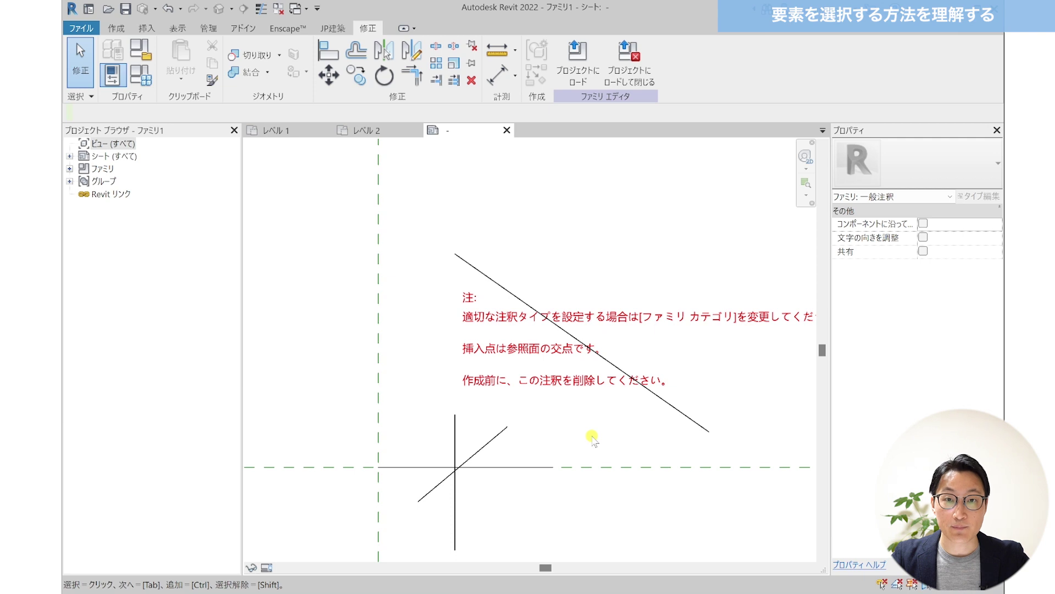
{"action": "scroll", "coordinate": [592, 438], "scroll_direction": "up", "scroll_amount": 2}
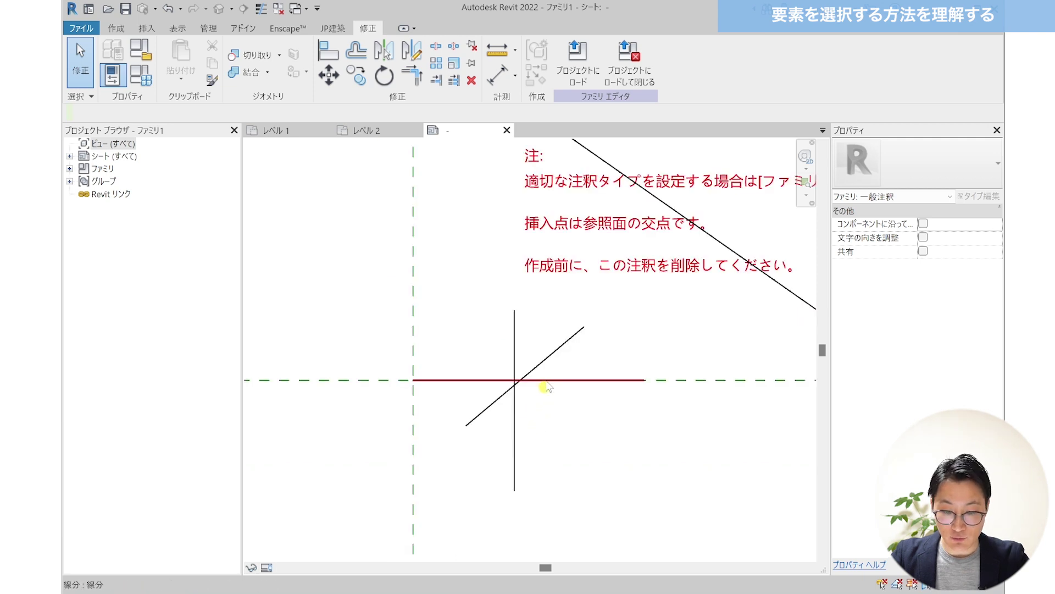
{"action": "left_click", "coordinate": [547, 363]}
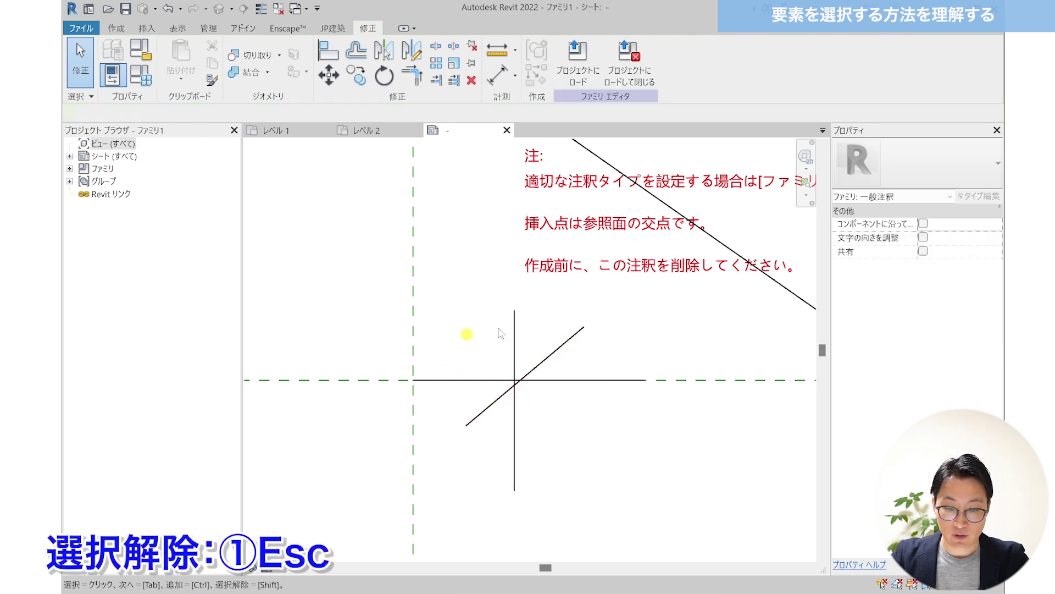
{"action": "left_click", "coordinate": [556, 358]}
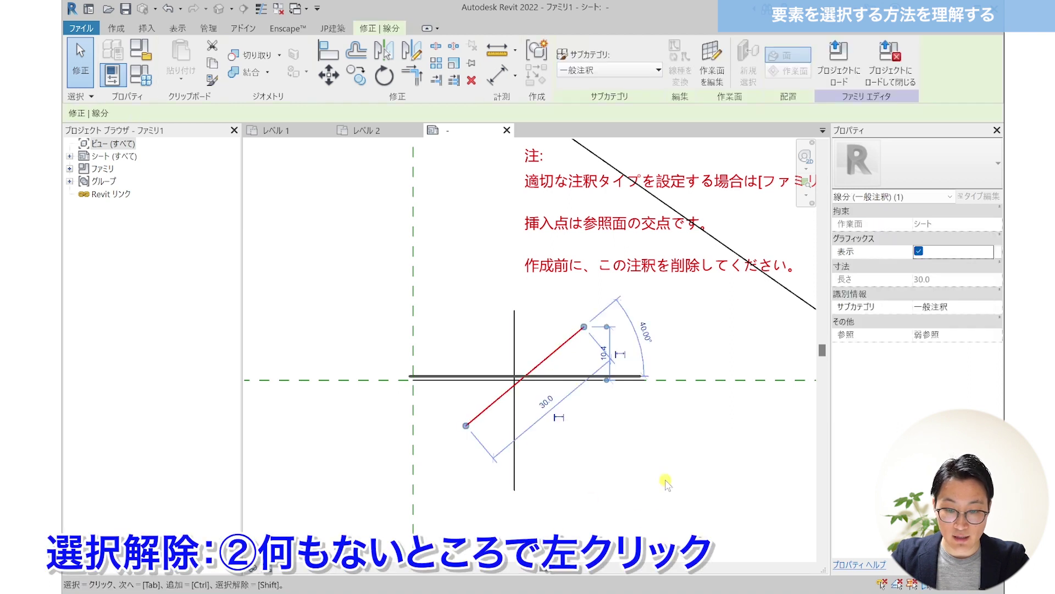
{"action": "left_click", "coordinate": [666, 483]}
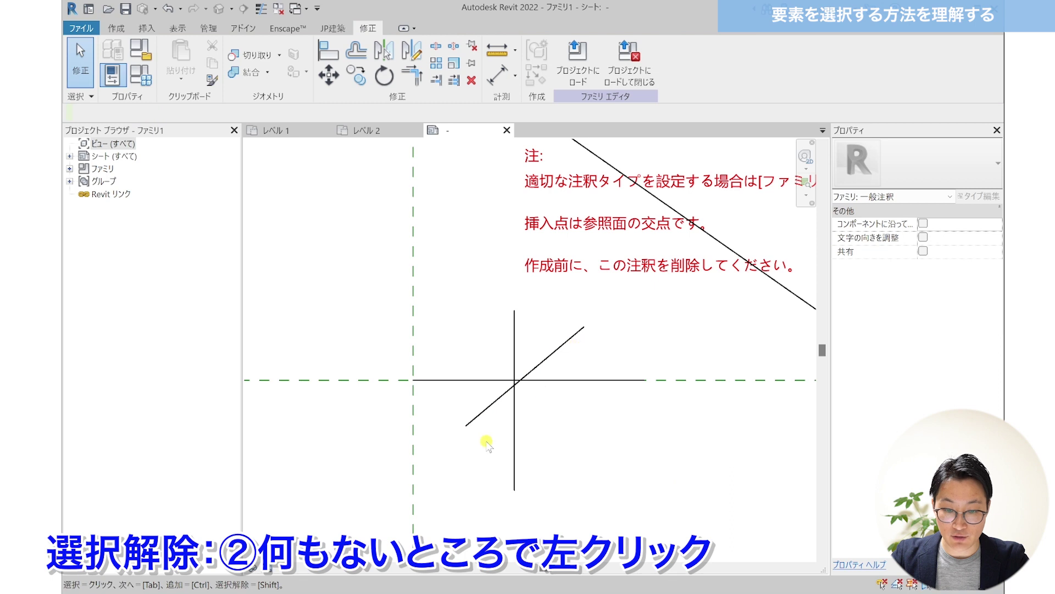
{"action": "left_click", "coordinate": [554, 360]}
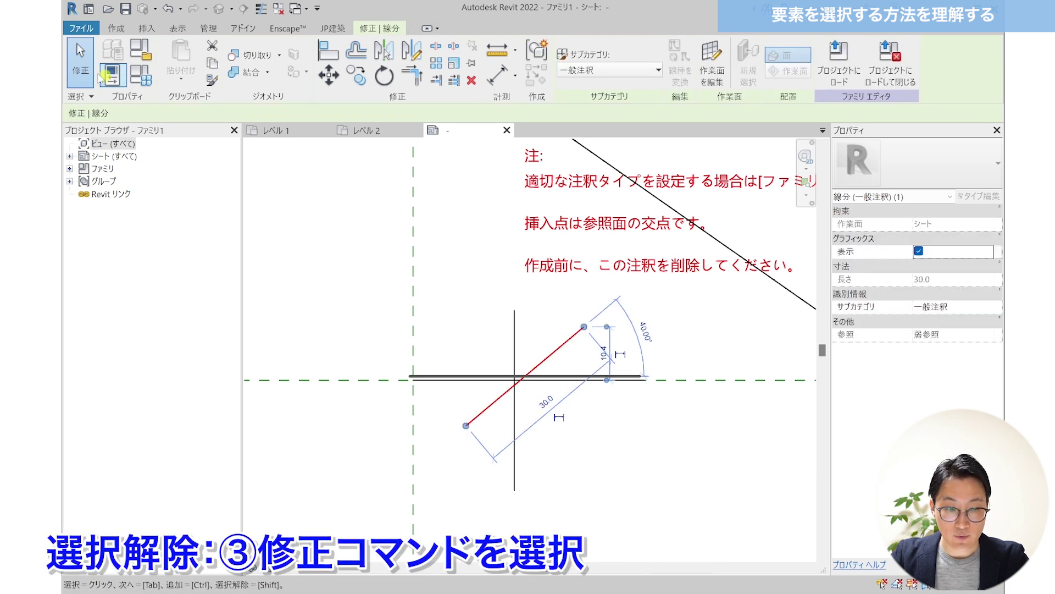
{"action": "left_click", "coordinate": [79, 67]}
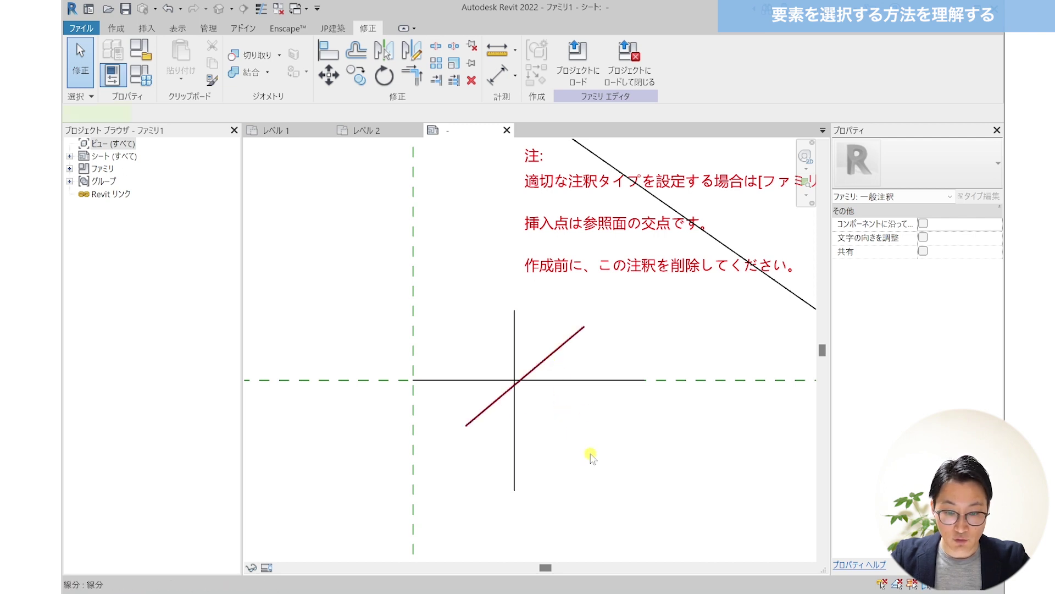
Move the diagonal line up-left, then undo and redo the move from the Quick Access Toolbar.
{"action": "left_click", "coordinate": [566, 342]}
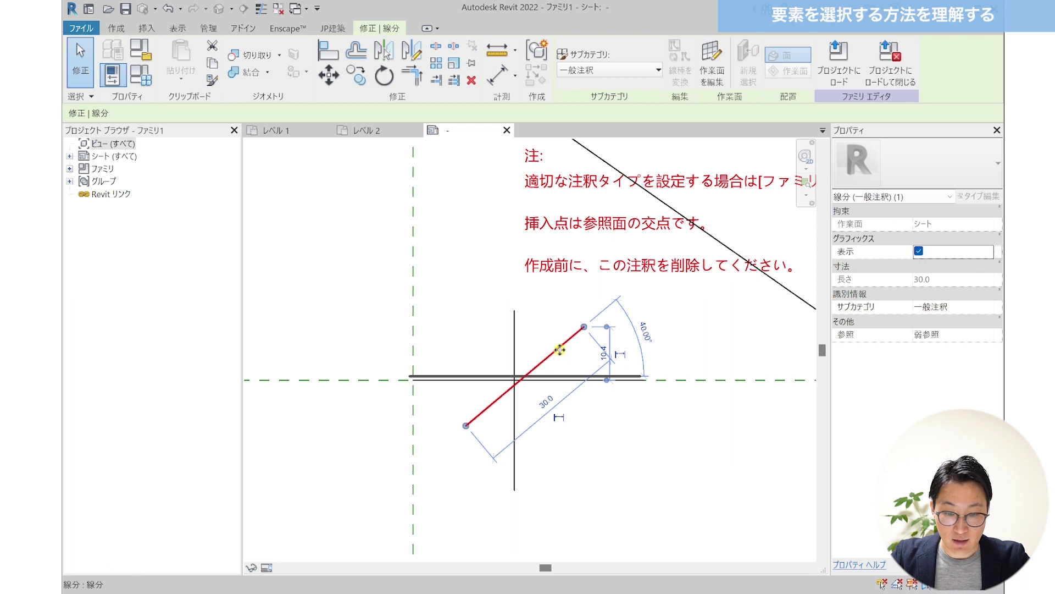
{"action": "left_click_drag", "start_coordinate": [553, 338], "coordinate": [527, 323]}
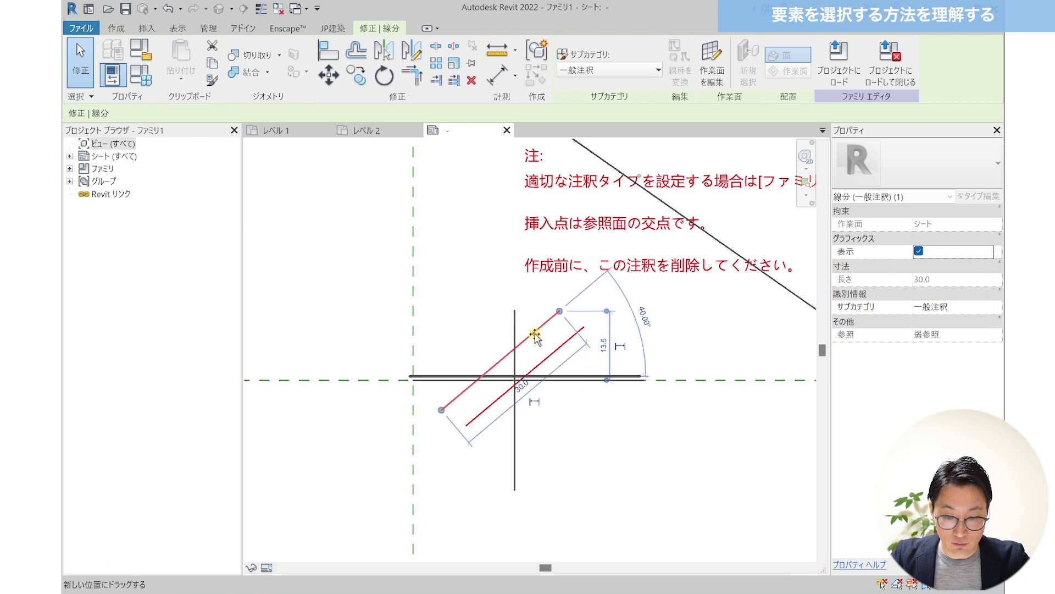
{"action": "left_click", "coordinate": [598, 467]}
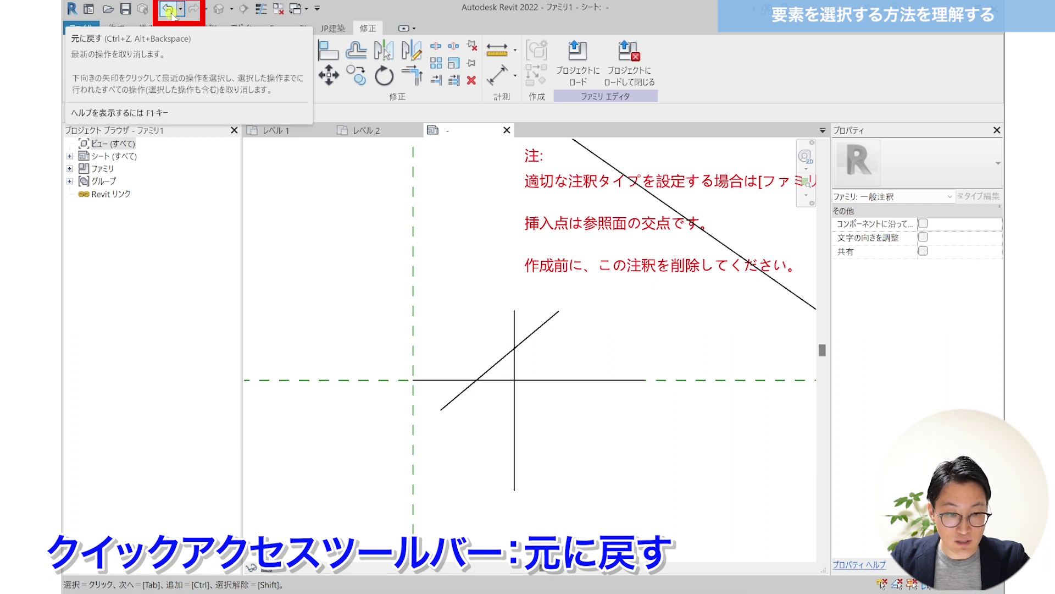
{"action": "left_click", "coordinate": [172, 13]}
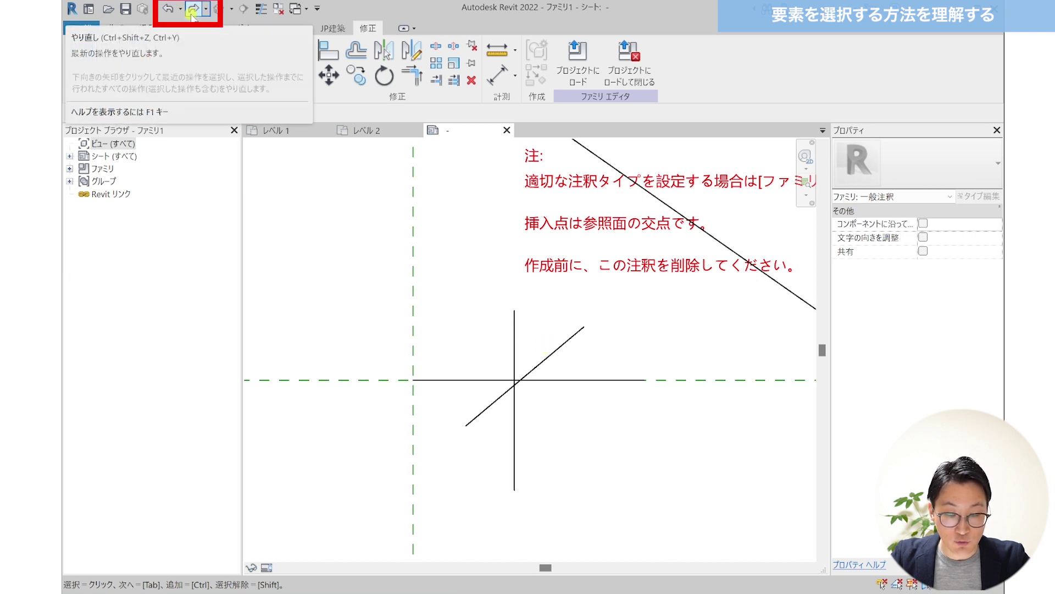
{"action": "left_click", "coordinate": [191, 10]}
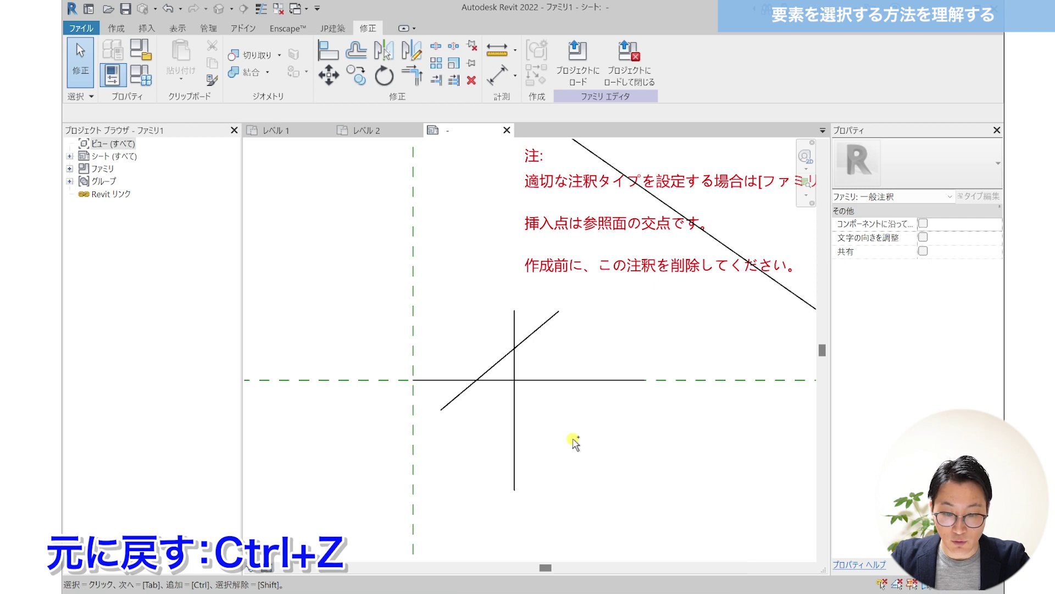
{"action": "key", "text": "ctrl+z"}
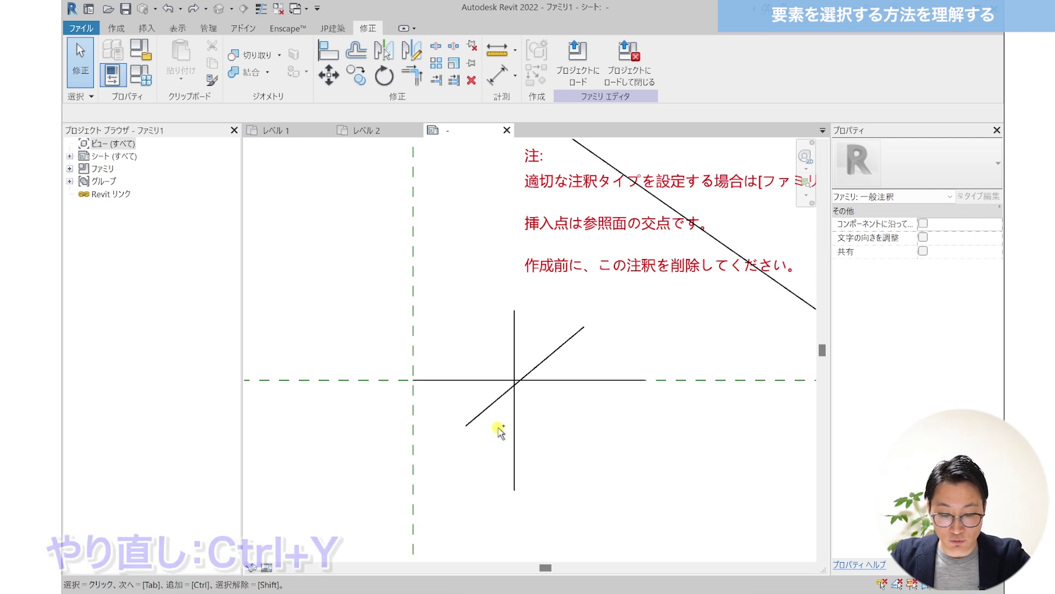
{"action": "key", "text": "ctrl+y"}
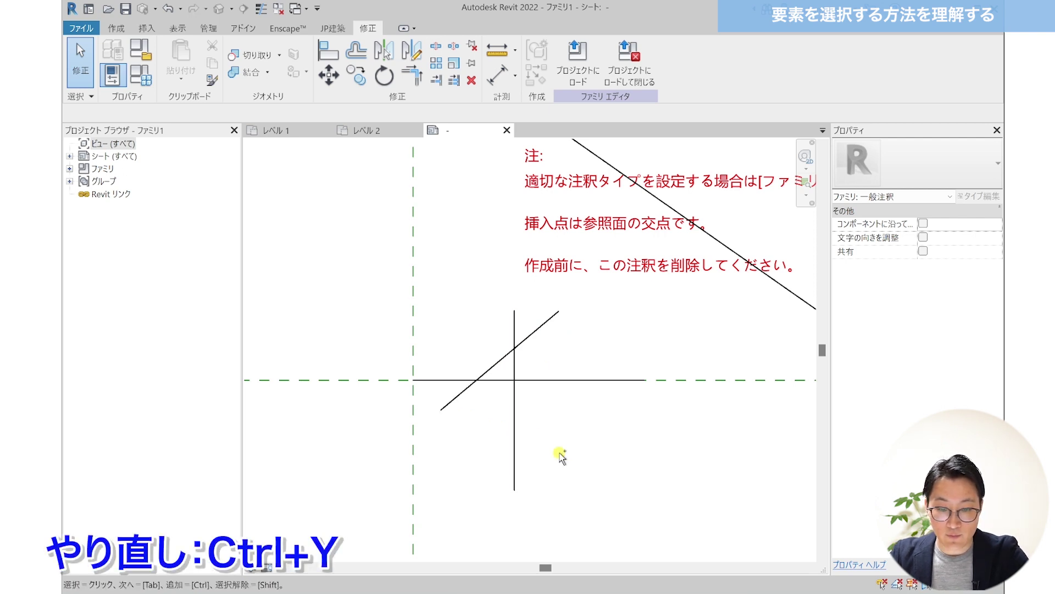